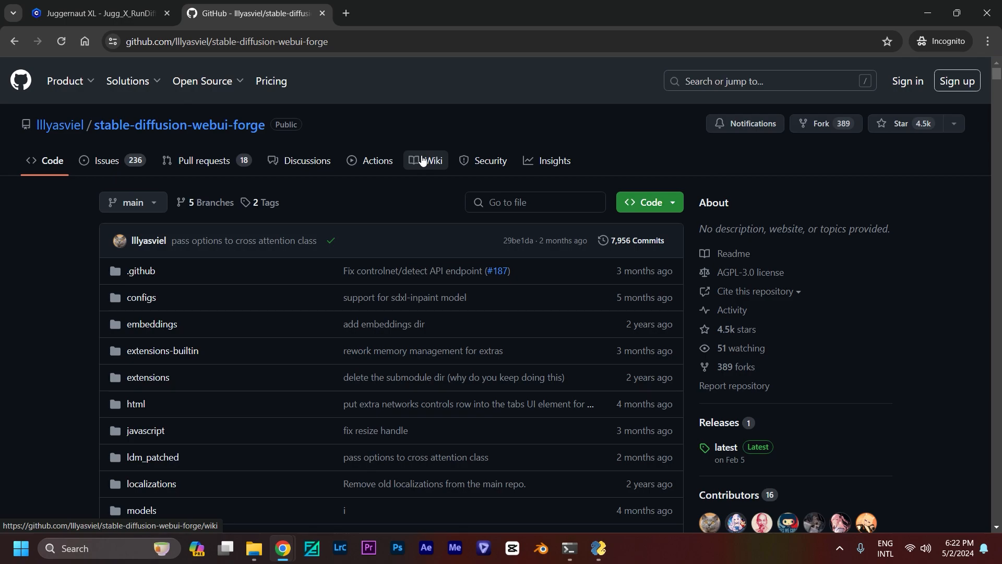
Step: Examine the stable-diffusion-webui-forge repository's file list and its README as far as the Installing Forge section
scroll(595, 150, "down", 6)
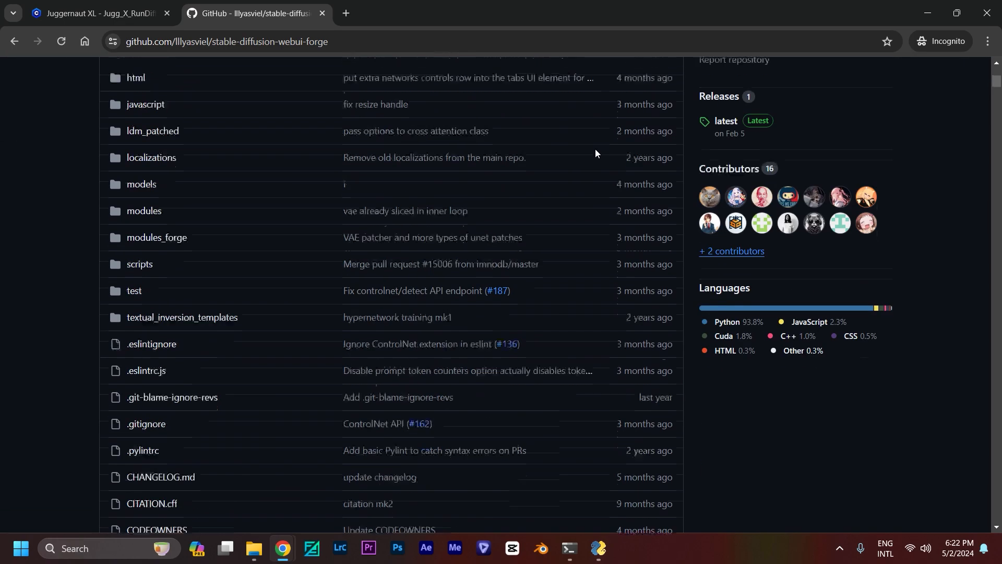
scroll(595, 150, "up", 6)
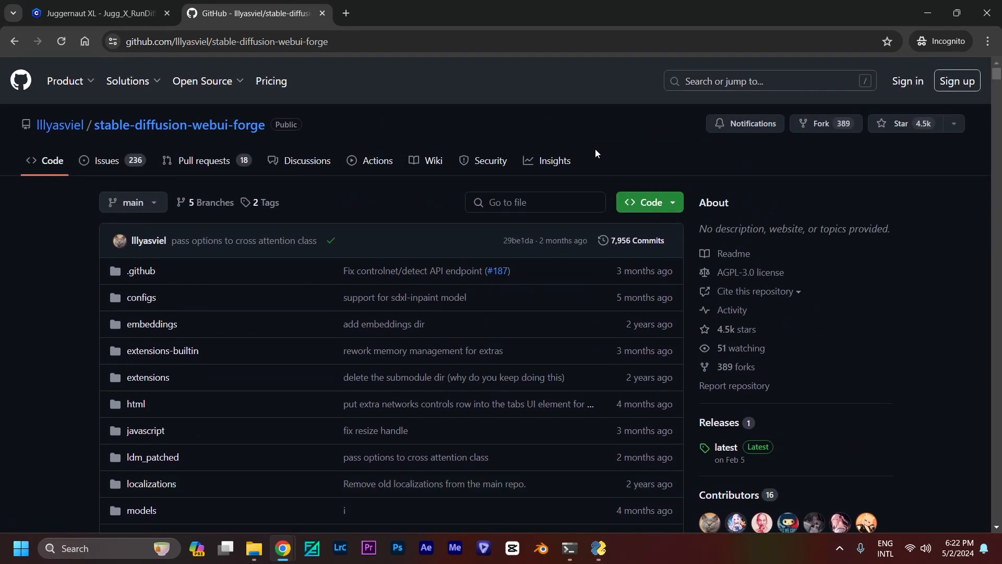
scroll(594, 149, "down", 3)
scroll(595, 148, "up", 3)
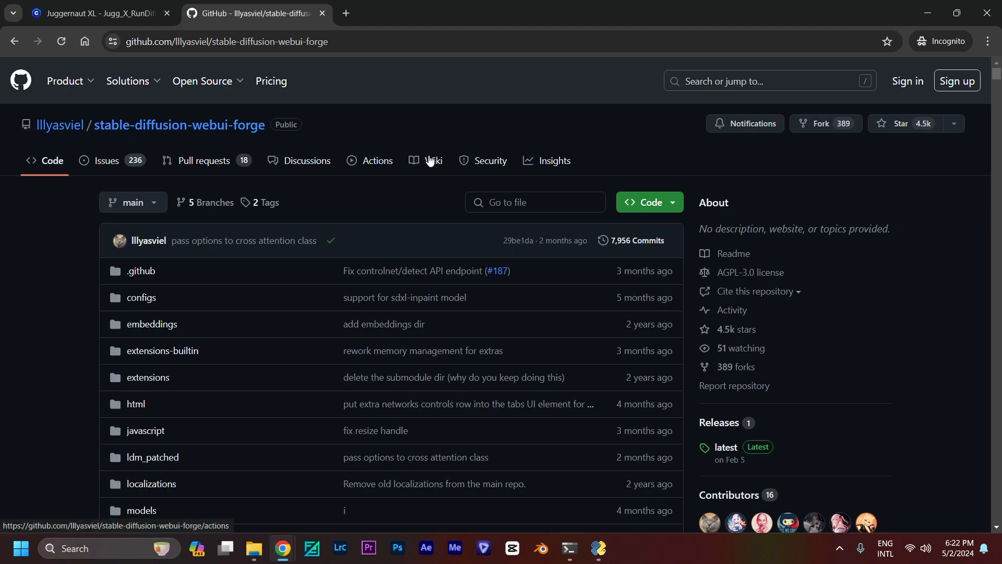
scroll(614, 172, "down", 3)
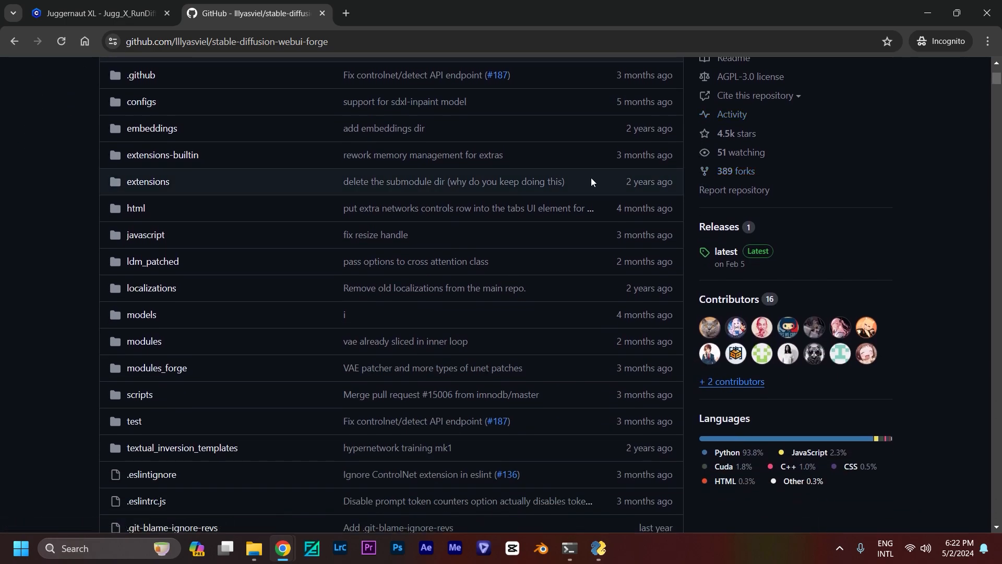
scroll(591, 180, "down", 5)
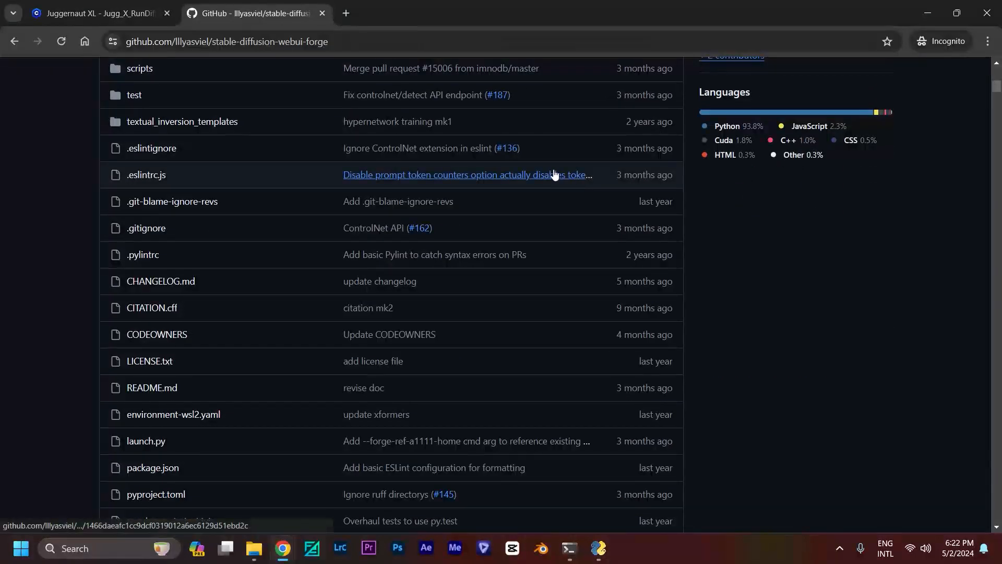
scroll(308, 181, "down", 12)
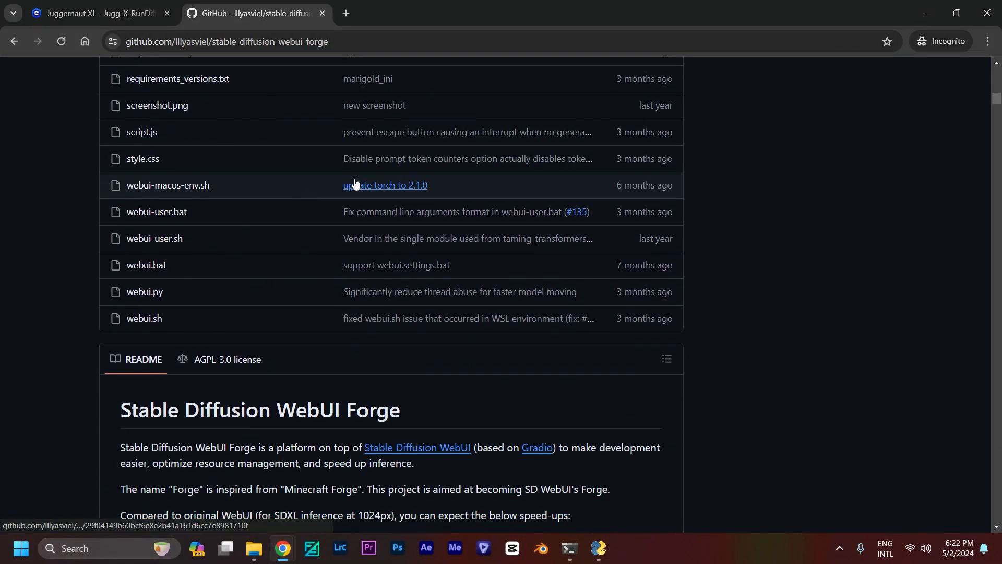
scroll(356, 184, "down", 9)
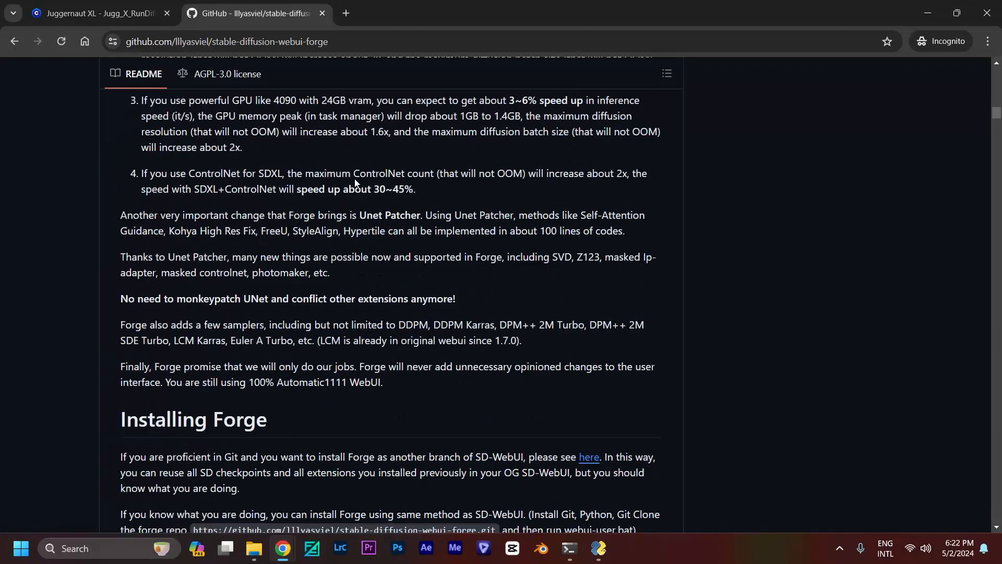
scroll(355, 181, "up", 9)
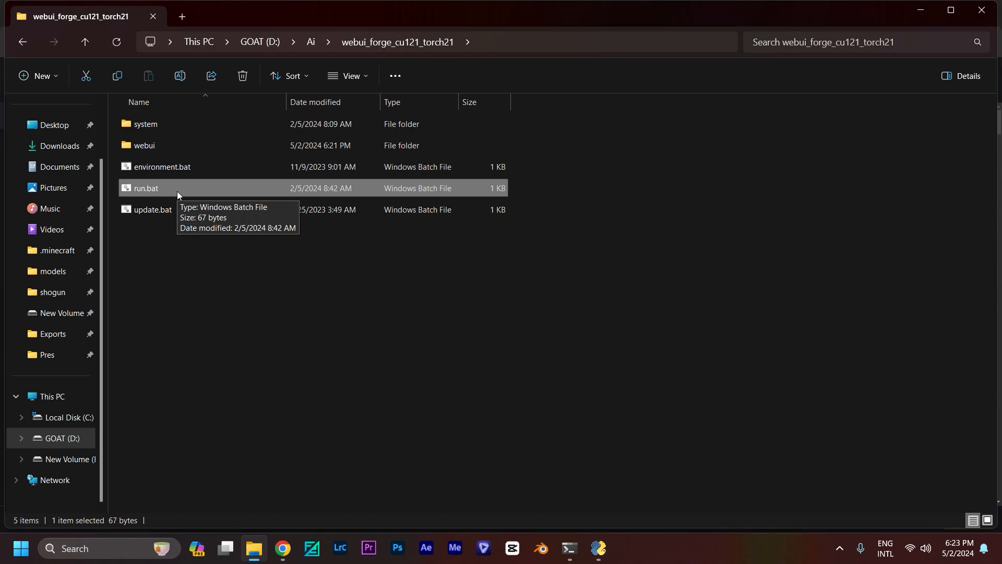
Step: Switch to the Stable Diffusion web UI browser window and look through the list of available checkpoints
mouse_move(282, 560)
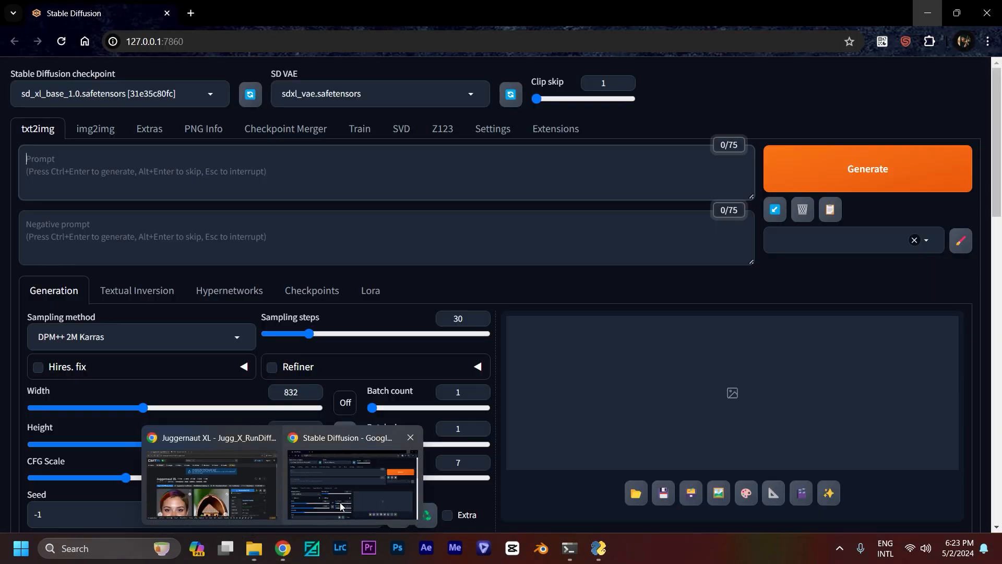
left_click(321, 477)
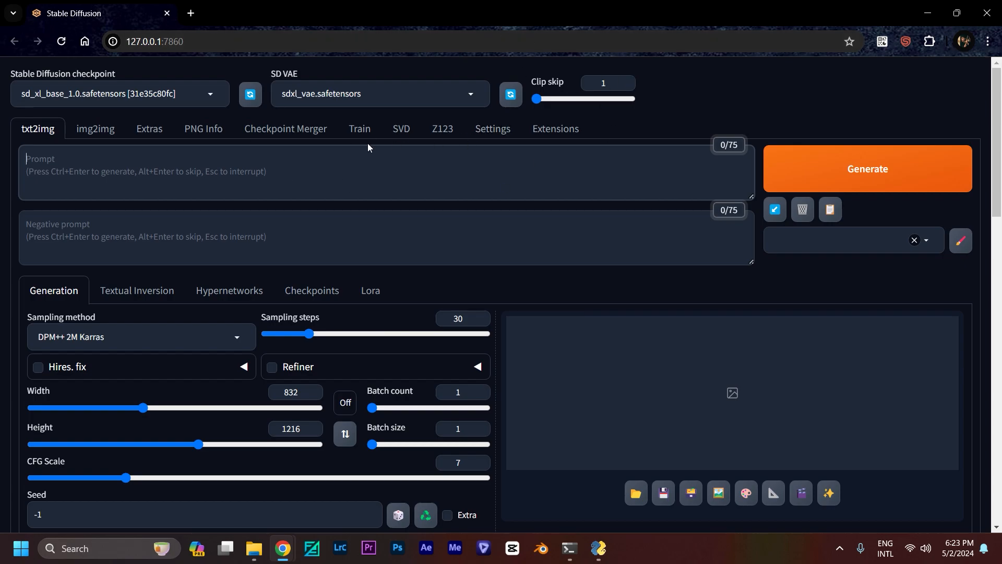
left_click(138, 94)
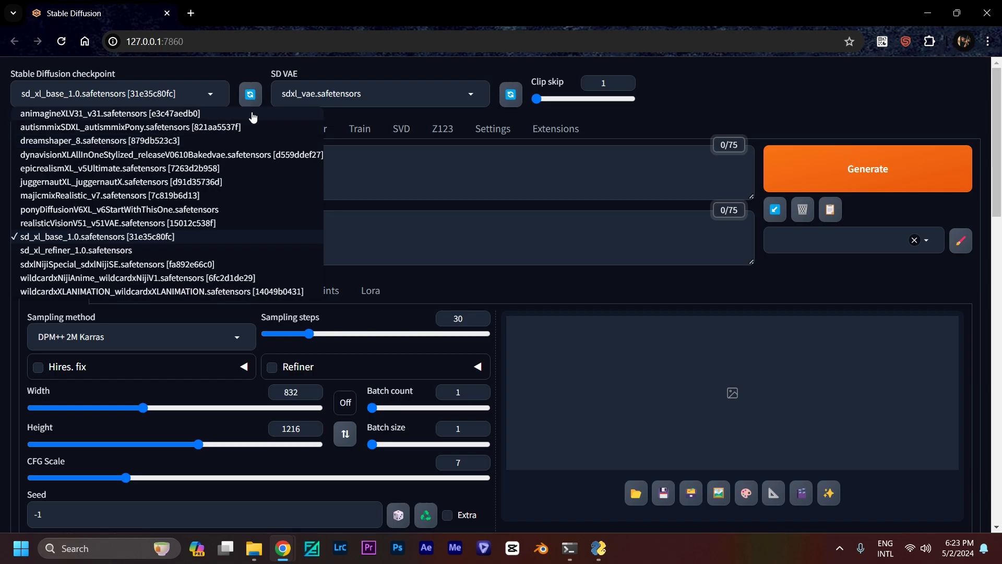
left_click(349, 73)
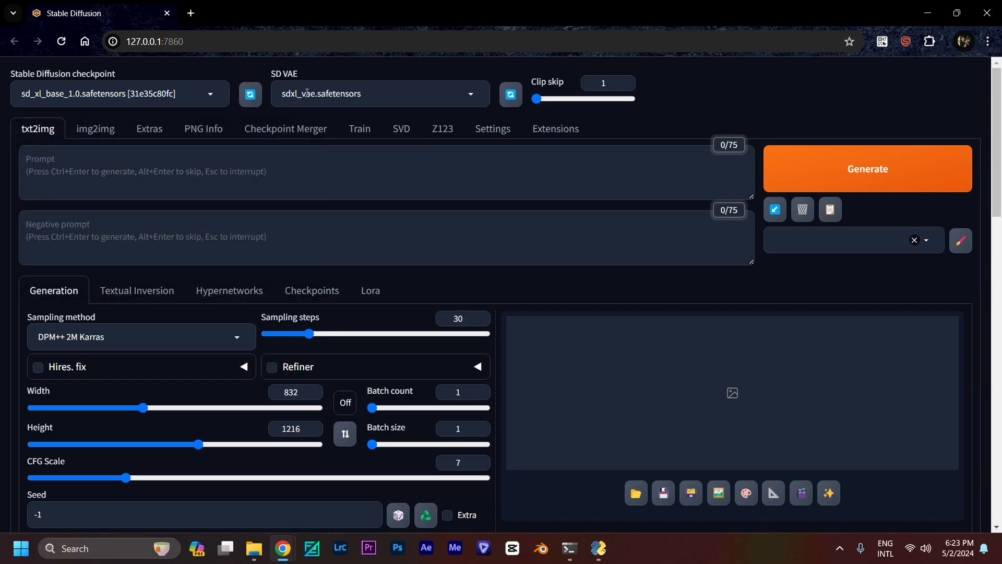
Step: Examine the Clip skip setting, the prompt and negative prompt fields, and the sampling method
mouse_move(548, 91)
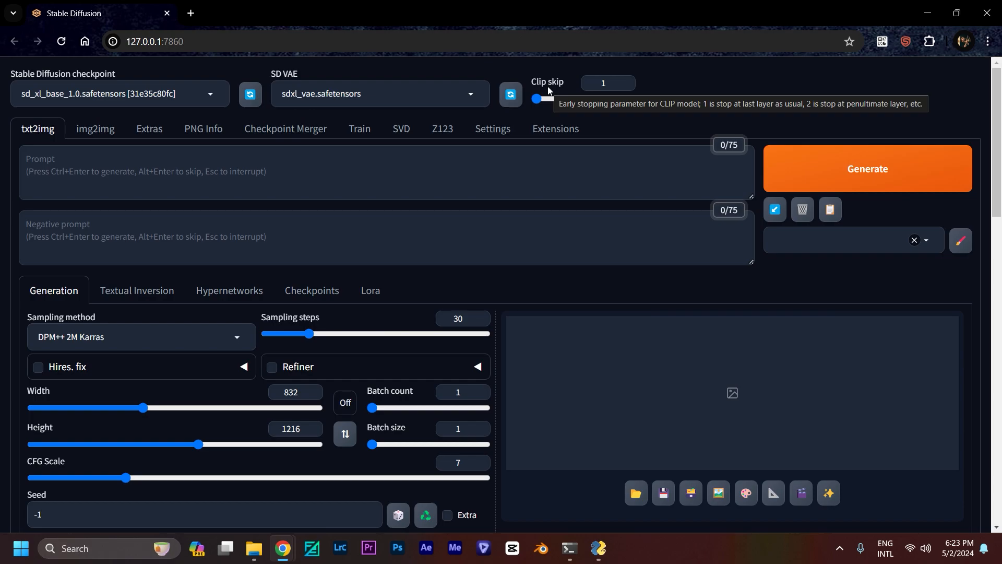
left_click(31, 164)
left_click(100, 228)
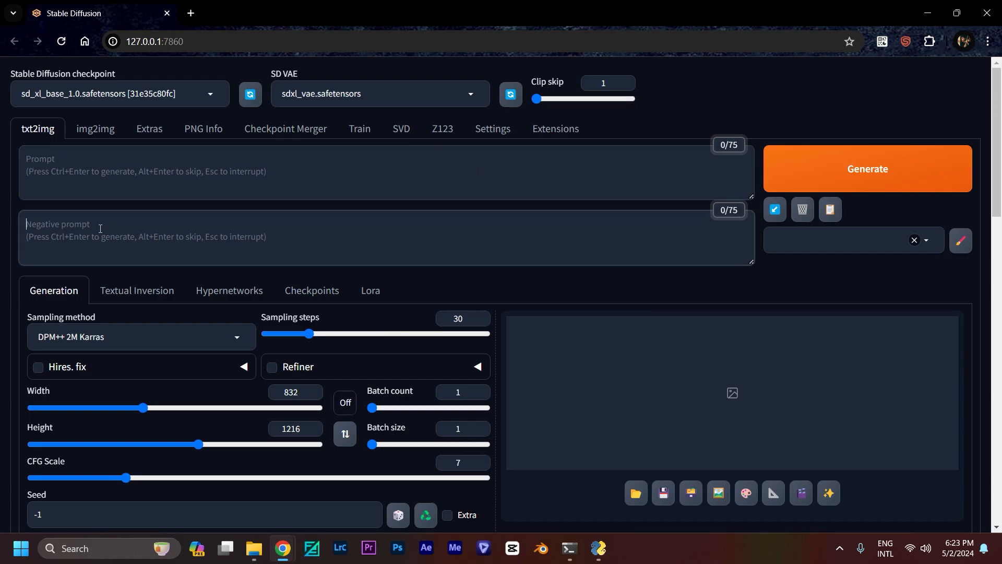
scroll(100, 228, "down", 3)
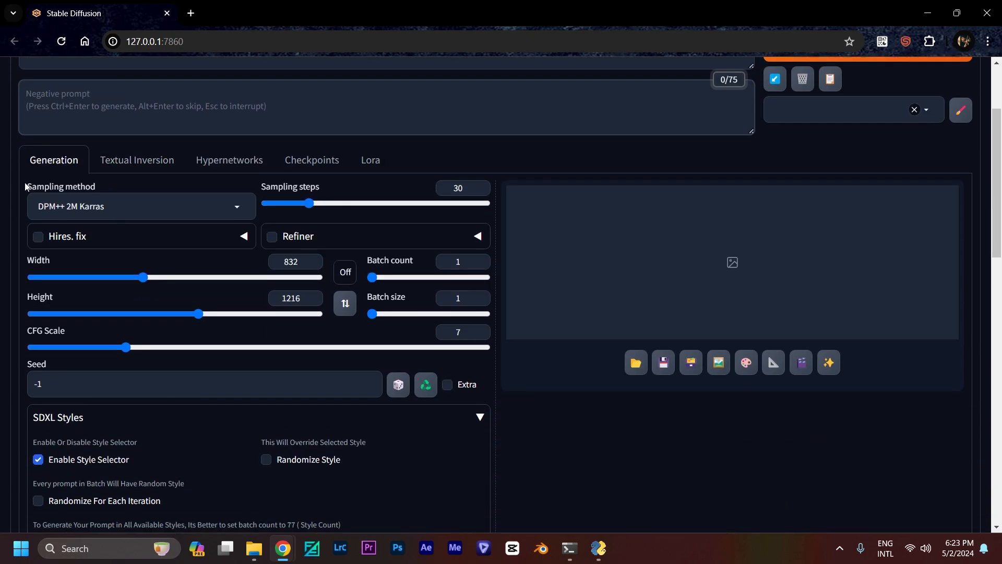
left_click_drag(27, 186, 118, 187)
left_click(118, 186)
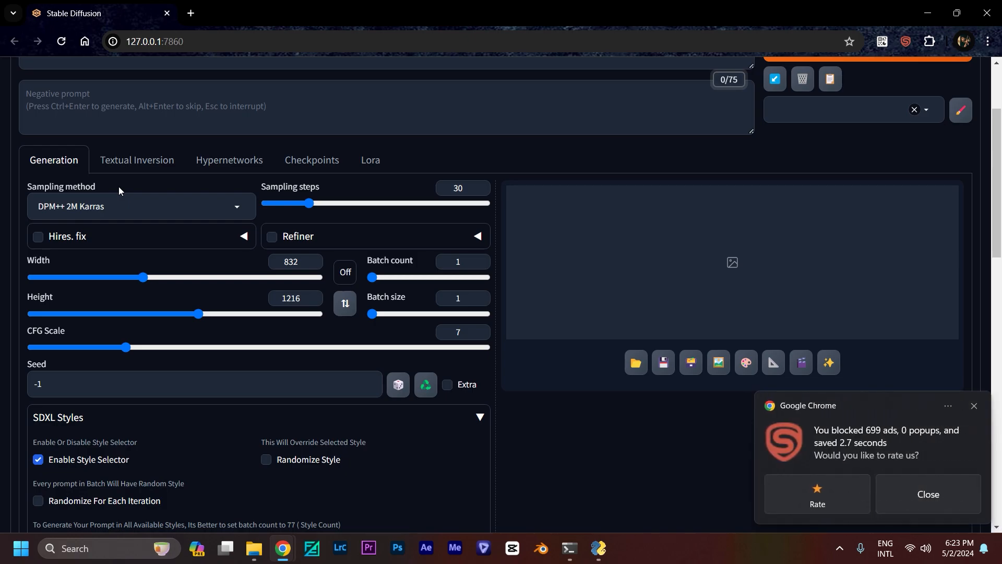
Step: Dismiss the ad blocker's rating notification
left_click(974, 406)
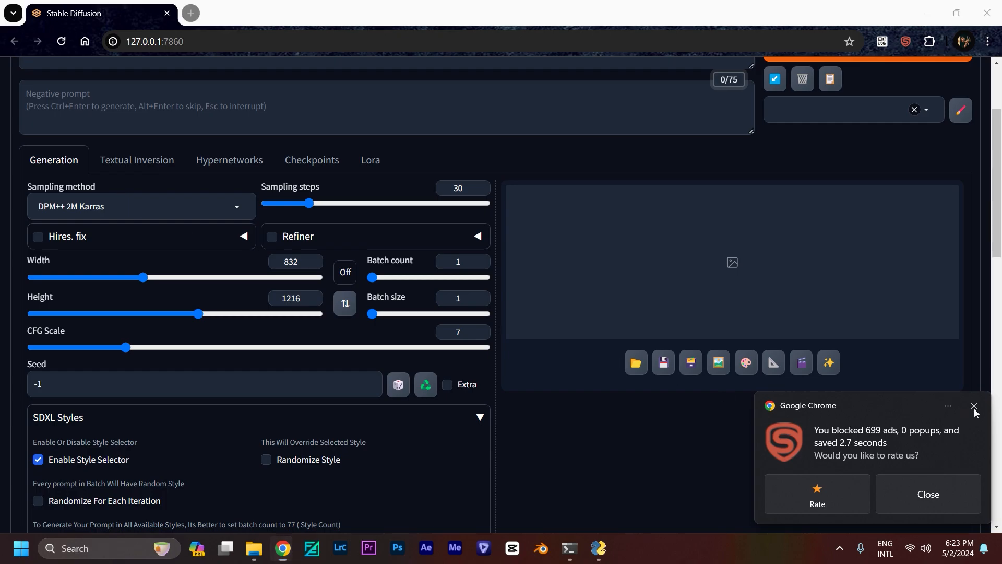
left_click(865, 402)
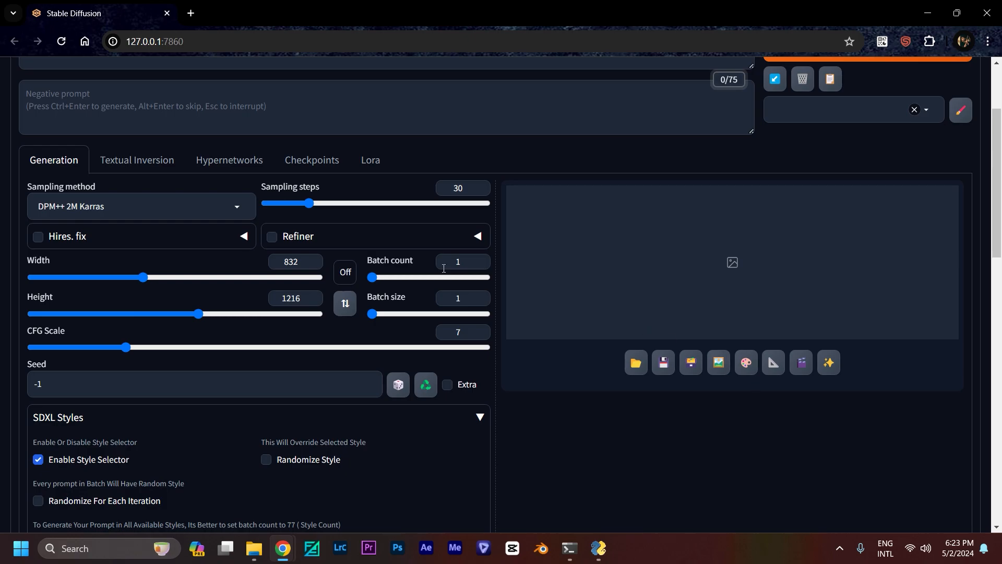
Step: Review the generation settings for sampling steps, image width and height, batch and CFG scale
scroll(318, 253, "up", 1)
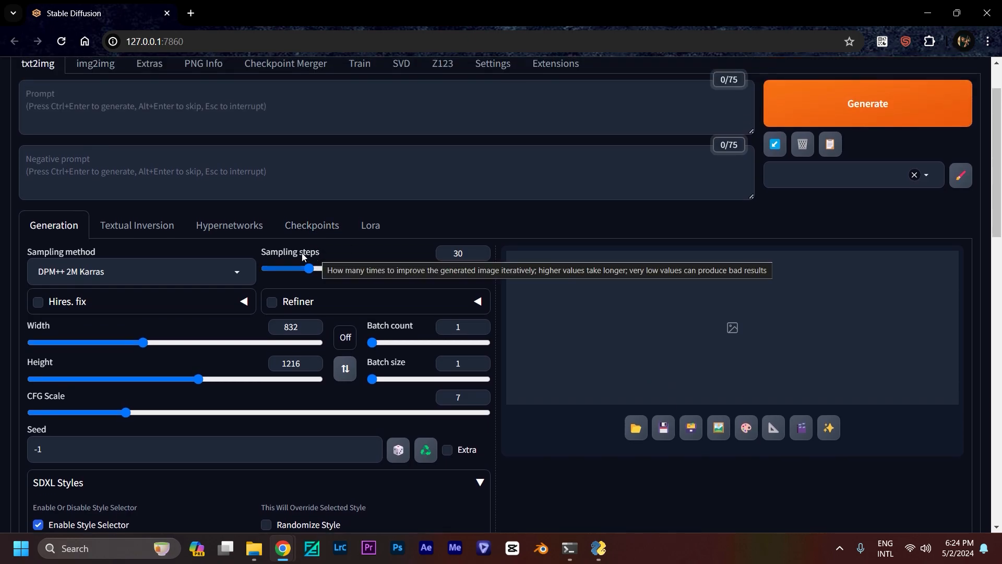
left_click_drag(299, 253, 264, 249)
scroll(280, 251, "down", 5)
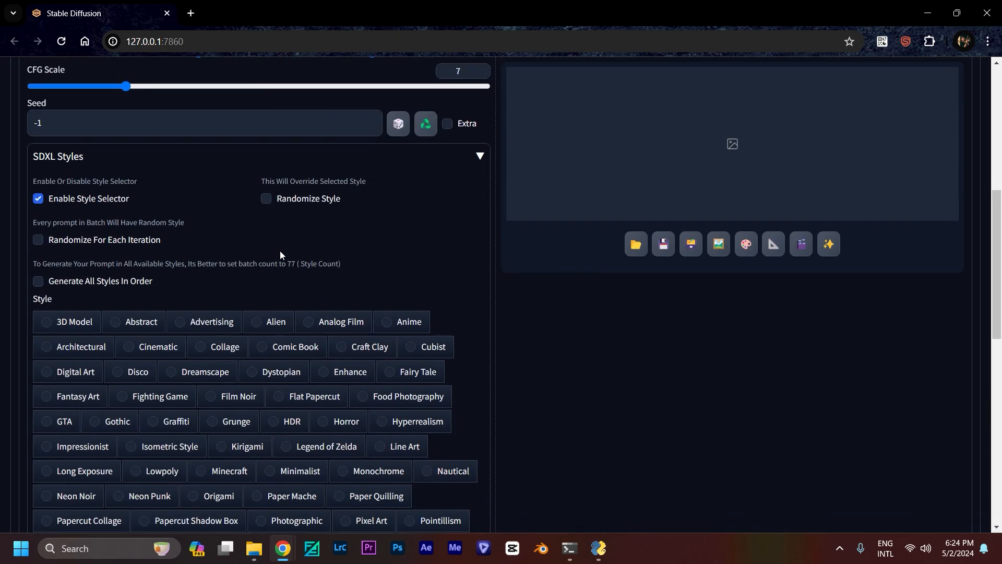
scroll(280, 251, "up", 2)
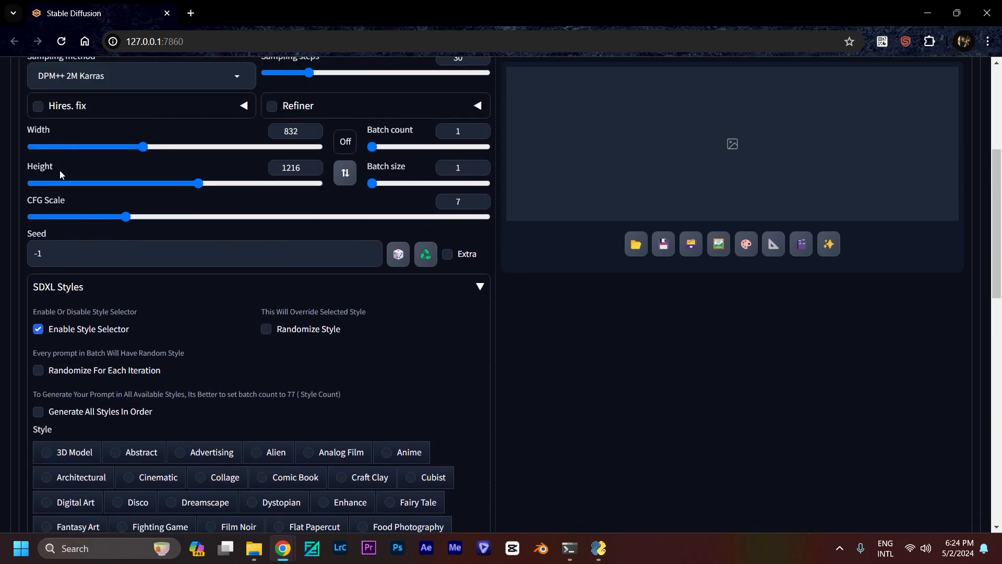
scroll(269, 158, "up", 2)
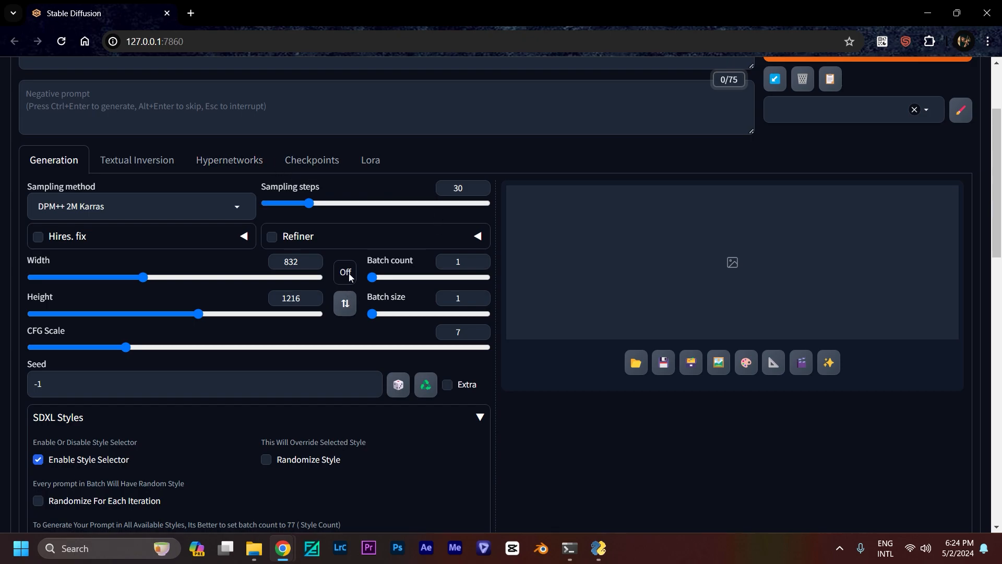
scroll(365, 277, "down", 2)
left_click_drag(32, 201, 61, 202)
left_click(101, 210)
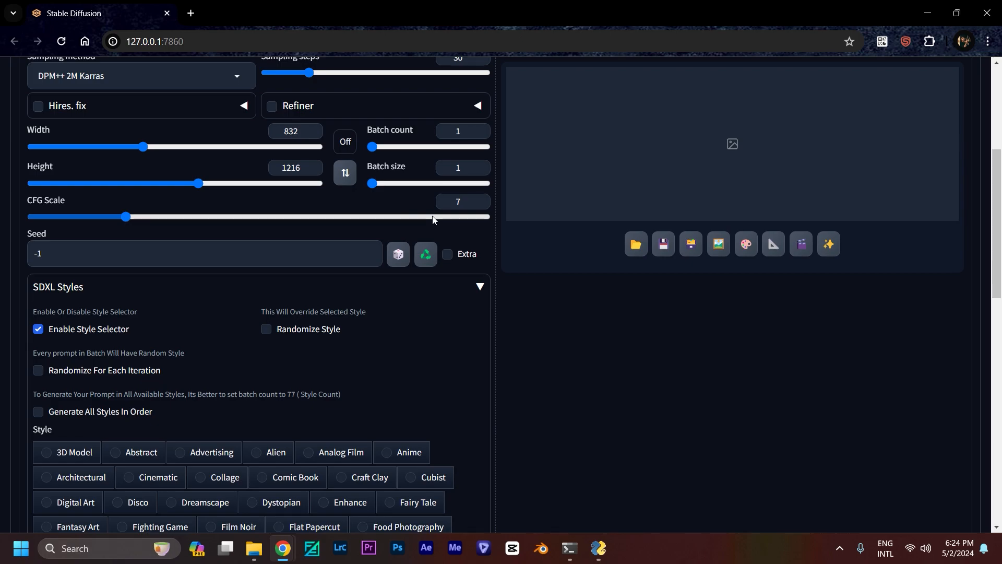
scroll(432, 219, "up", 5)
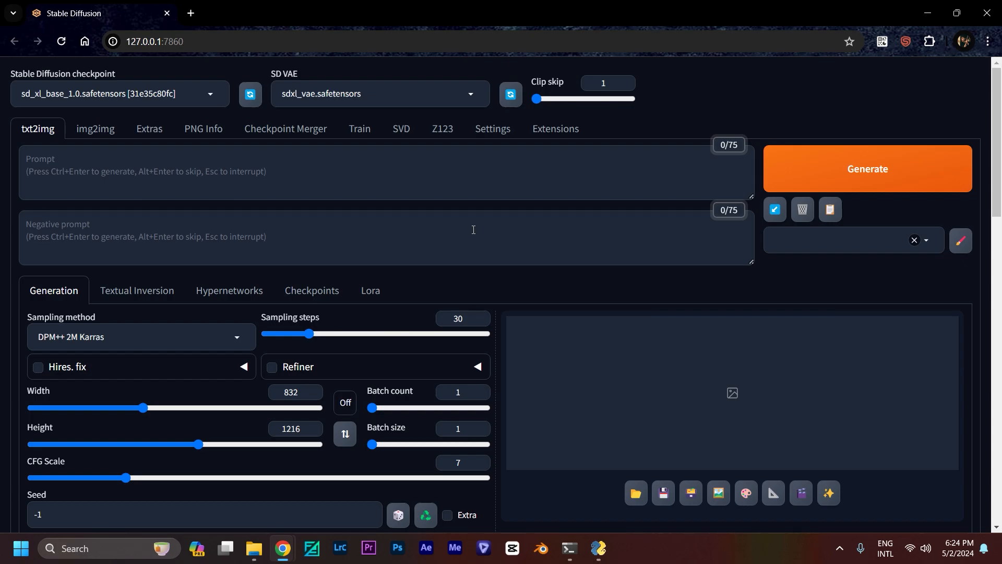
Step: Examine the seed setting and the SDXL Styles section, collapsing and expanding it to look through its style options
scroll(486, 236, "down", 1)
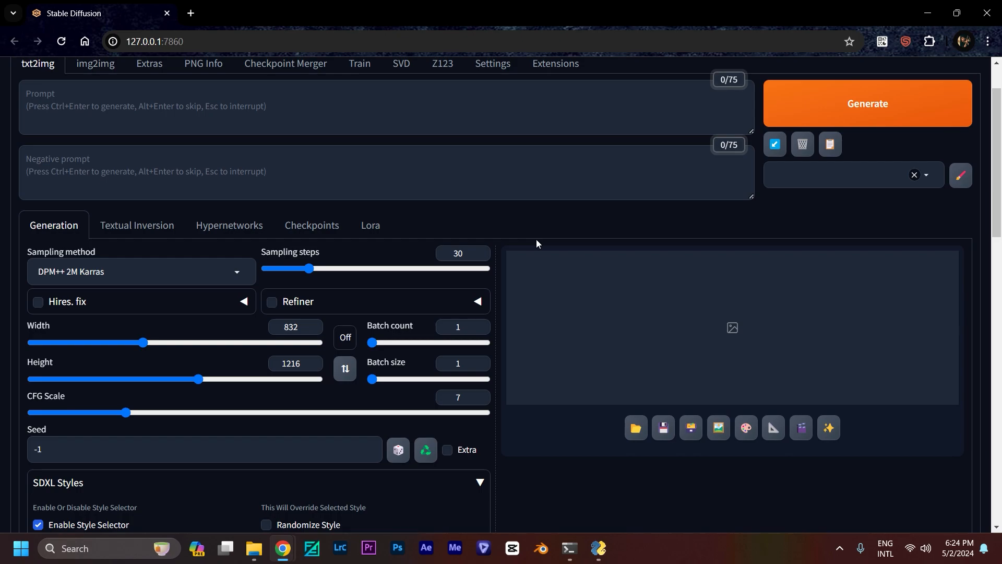
scroll(537, 239, "down", 3)
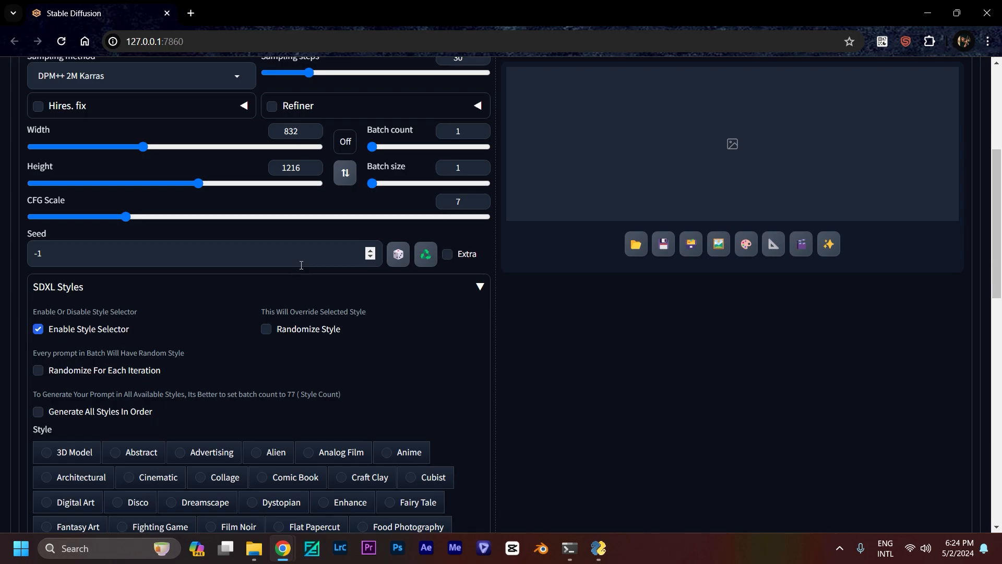
scroll(301, 265, "down", 1)
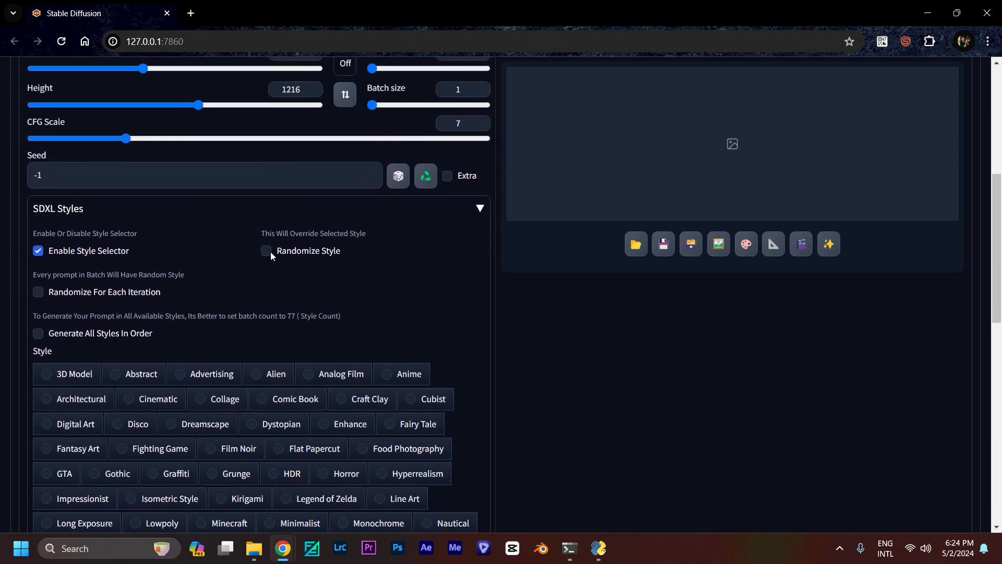
left_click(72, 231)
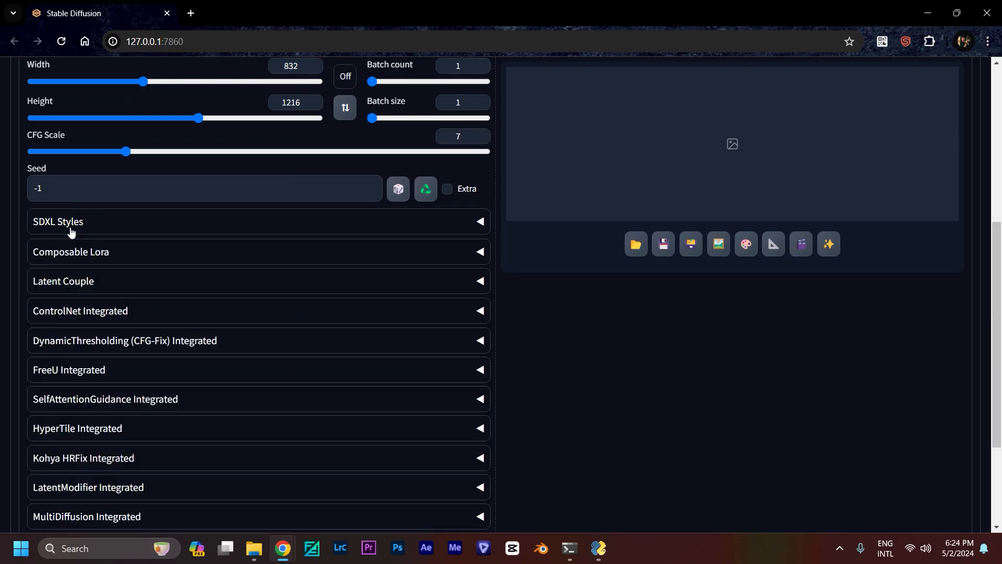
left_click(72, 232)
scroll(72, 231, "down", 3)
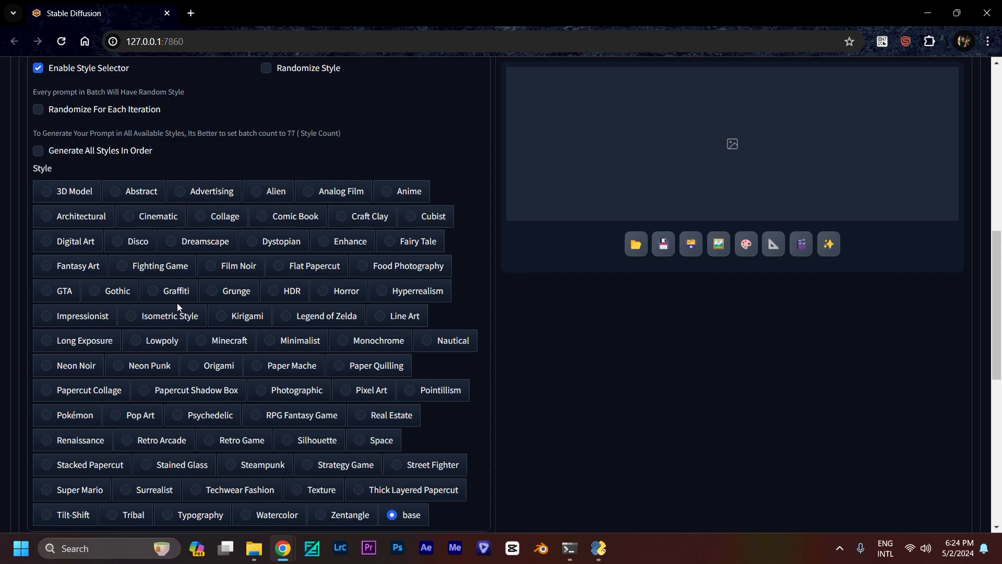
scroll(177, 302, "down", 3)
scroll(177, 307, "up", 4)
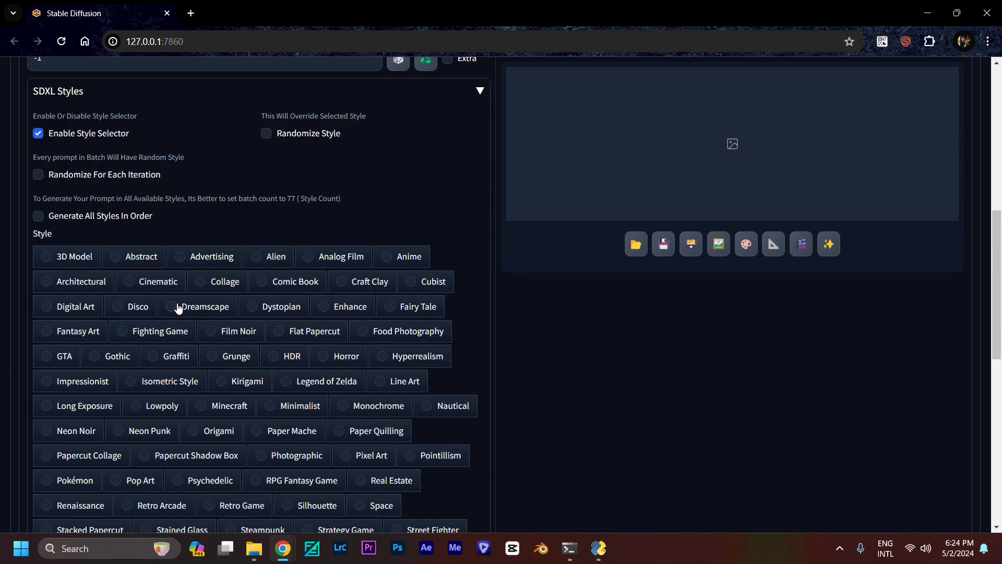
scroll(177, 307, "up", 7)
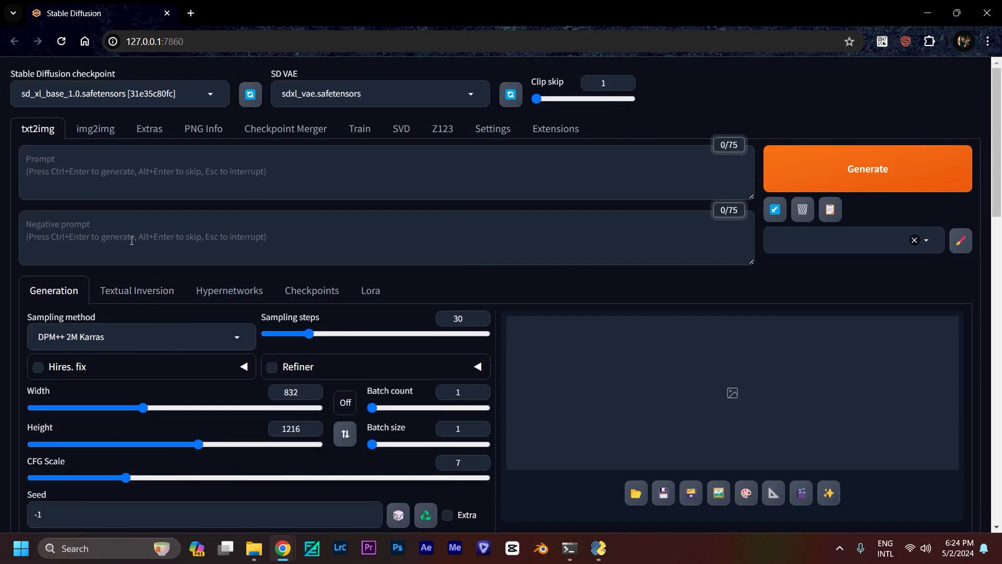
Step: Look over the prompt field, the SDXL styles and the integrated extension sections of the txt2img page
left_click(73, 178)
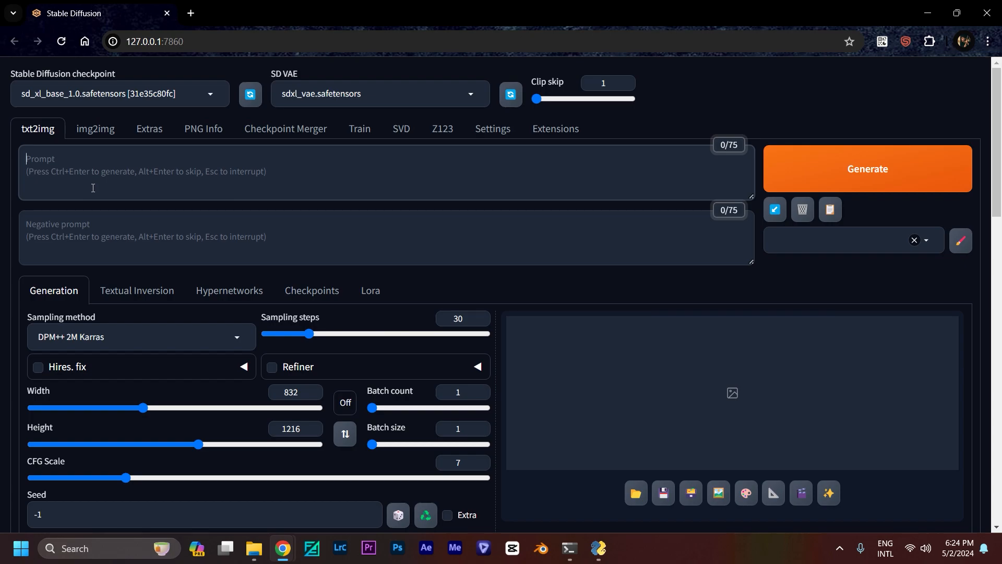
scroll(93, 187, "down", 12)
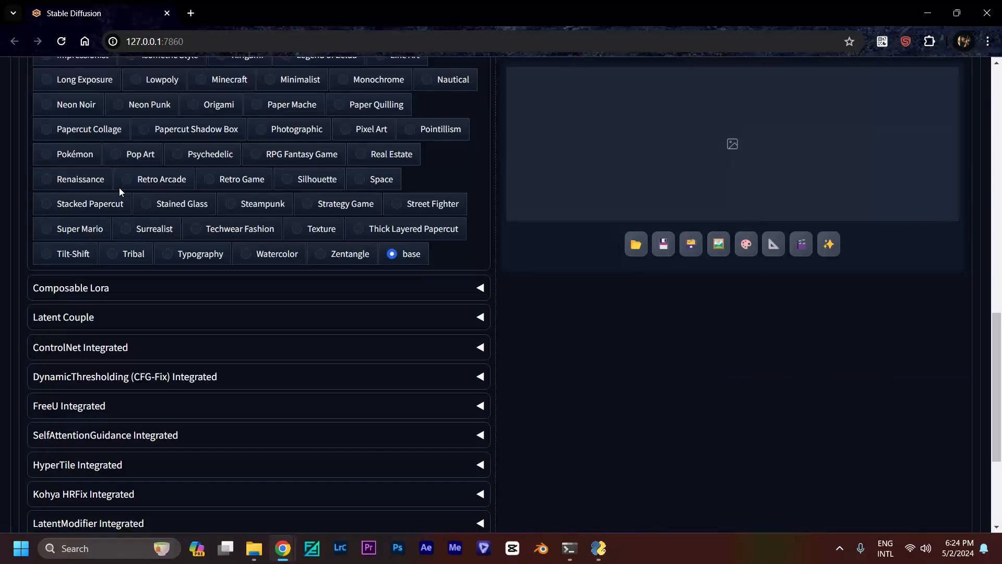
scroll(120, 189, "down", 3)
scroll(120, 190, "up", 12)
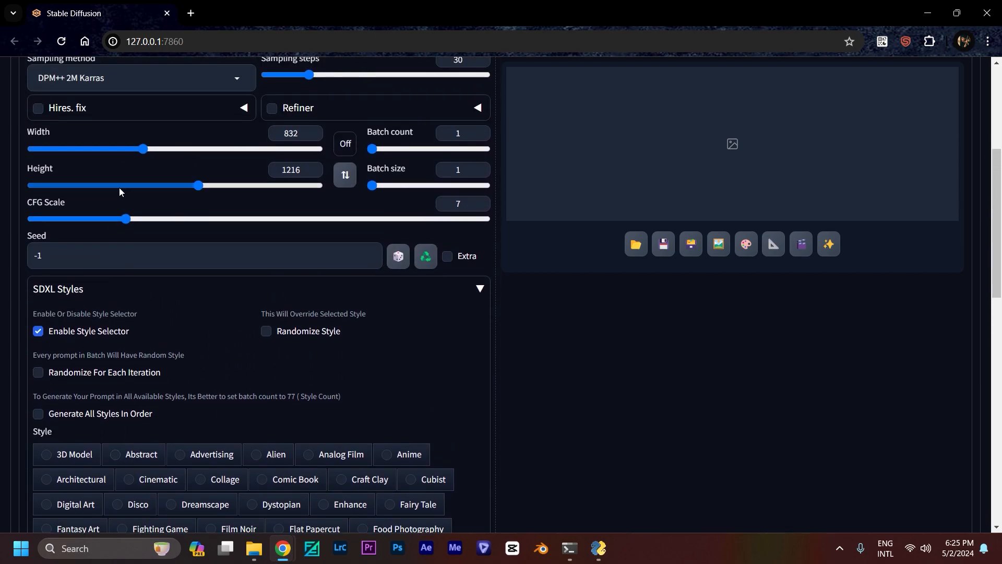
scroll(119, 187, "up", 5)
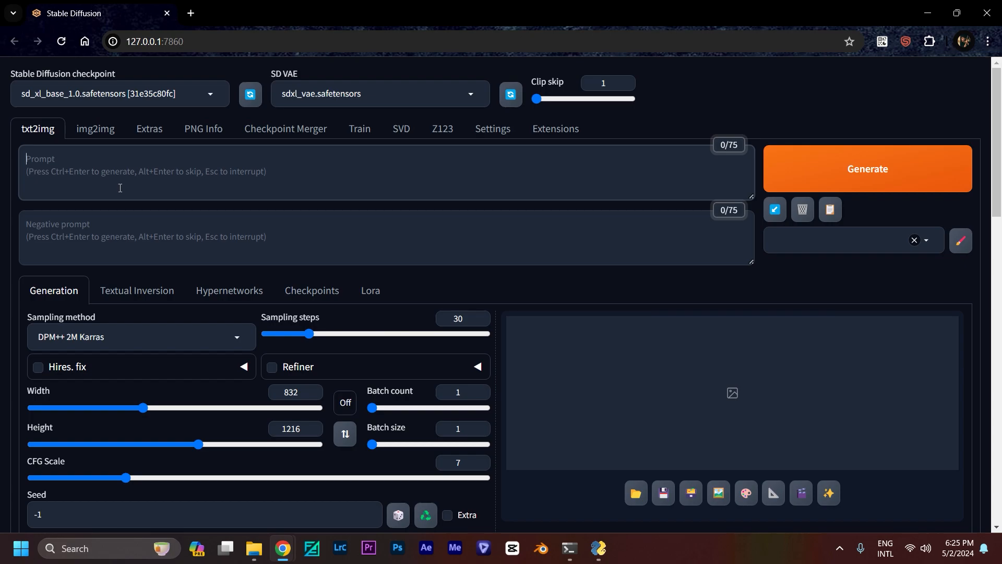
Step: Enter the prompt "Portrait a cute cat" for the text-to-image generation
left_click(120, 188)
type("A")
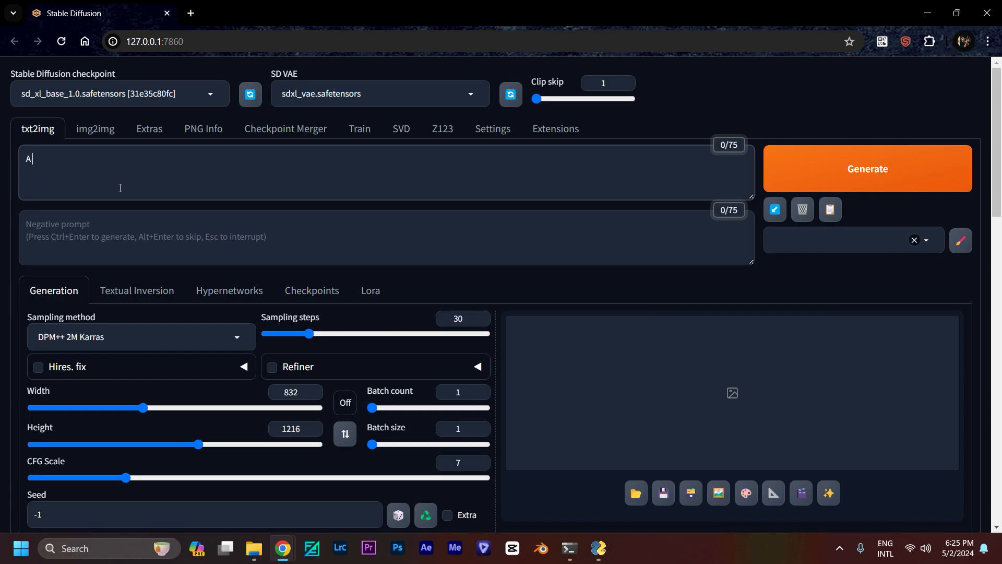
type(" cute cat")
left_click(24, 157)
type("Porter")
key("BackSpace")
key("BackSpace")
type("rait")
key("Delete")
type("a")
Step: Generate the image from the prompt and check the generation progress in the command window
scroll(642, 153, "down", 3)
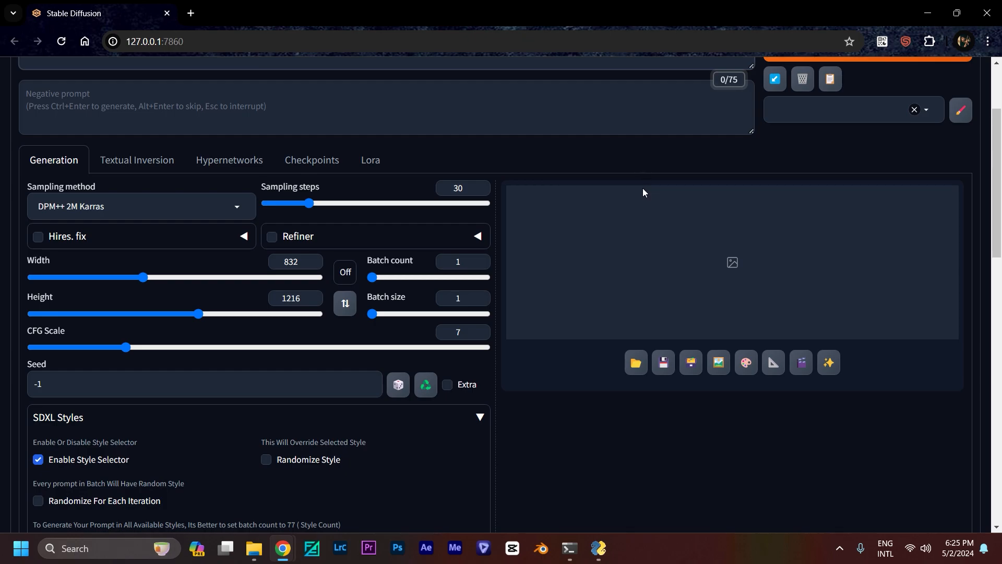
scroll(643, 192, "up", 3)
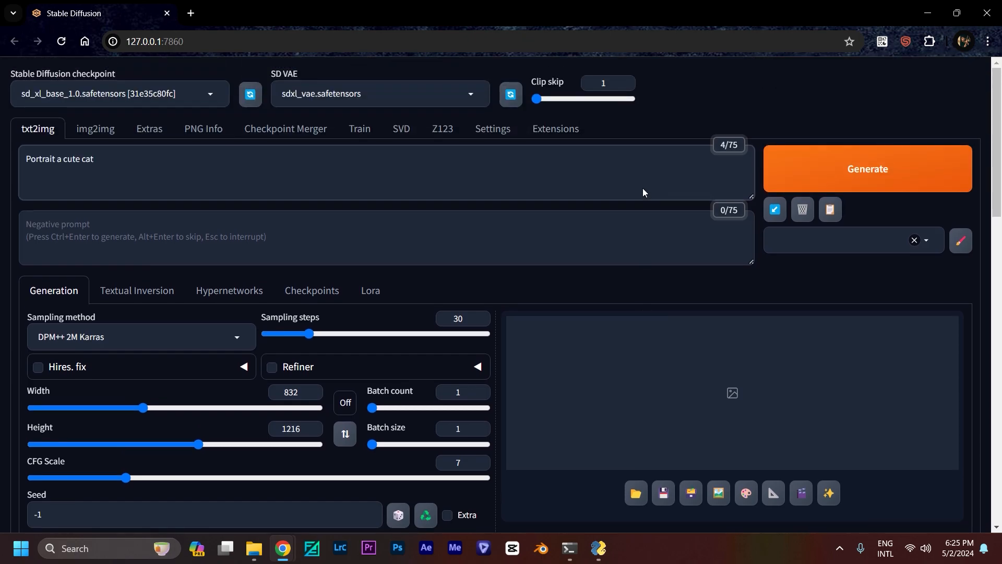
left_click(820, 183)
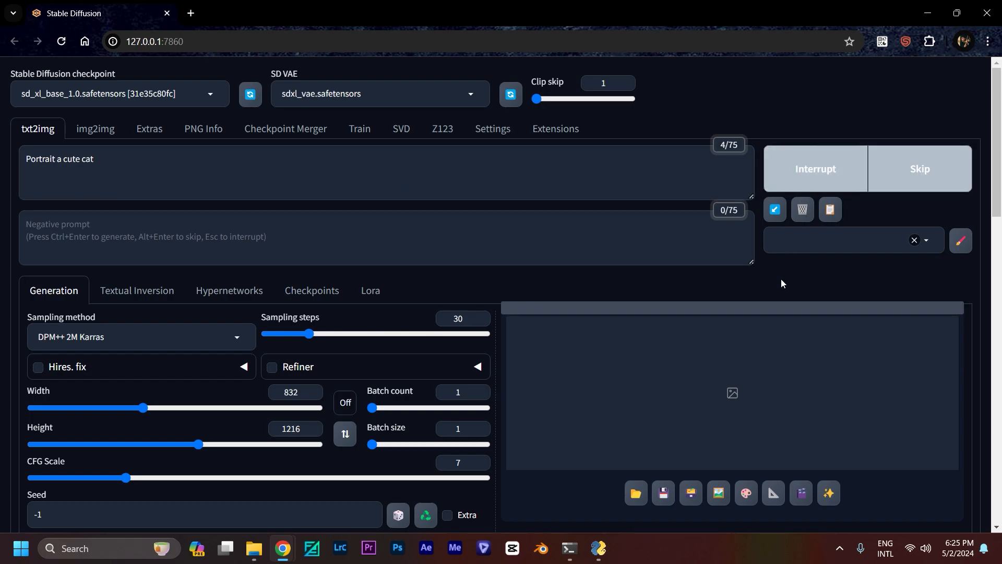
mouse_move(570, 548)
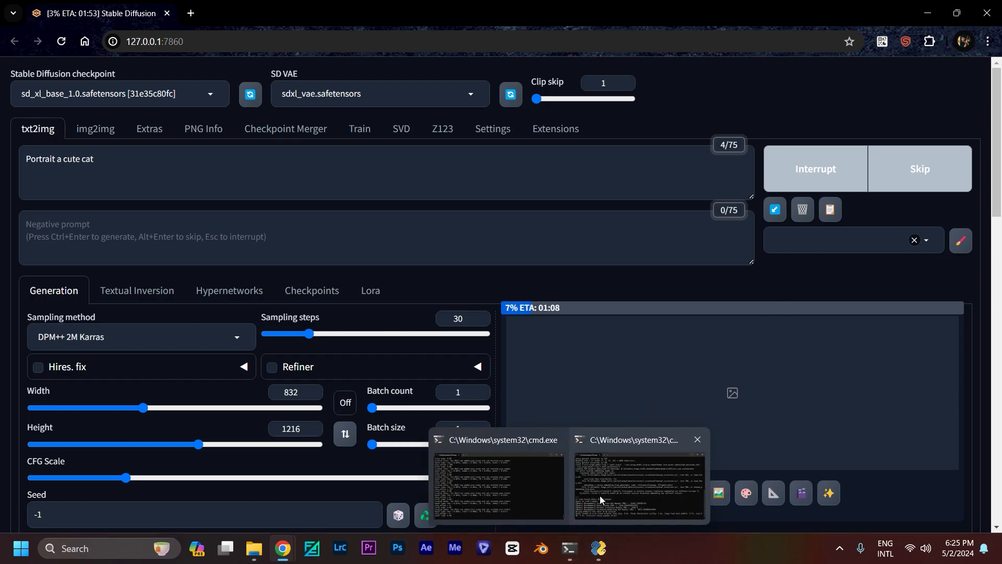
left_click(599, 498)
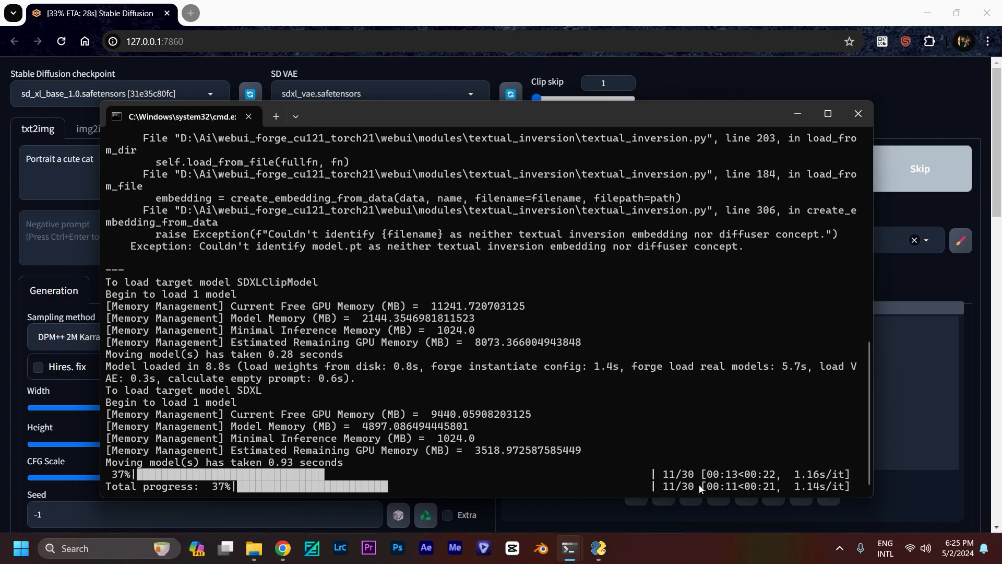
left_click(797, 113)
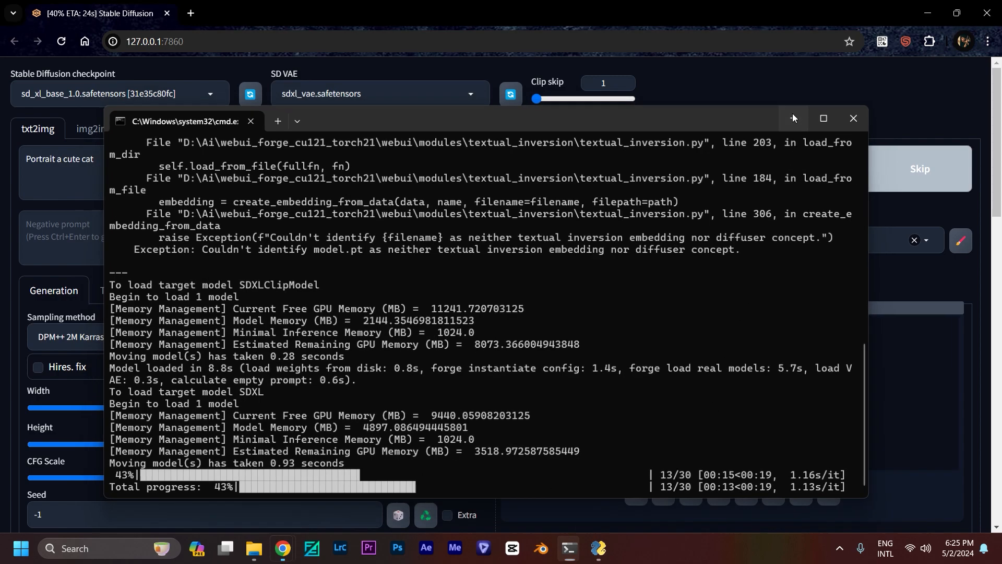
Step: Follow the generation and inspect the resulting cat image in the enlarged view
scroll(797, 206, "down", 3)
scroll(796, 282, "up", 1)
scroll(795, 283, "up", 2)
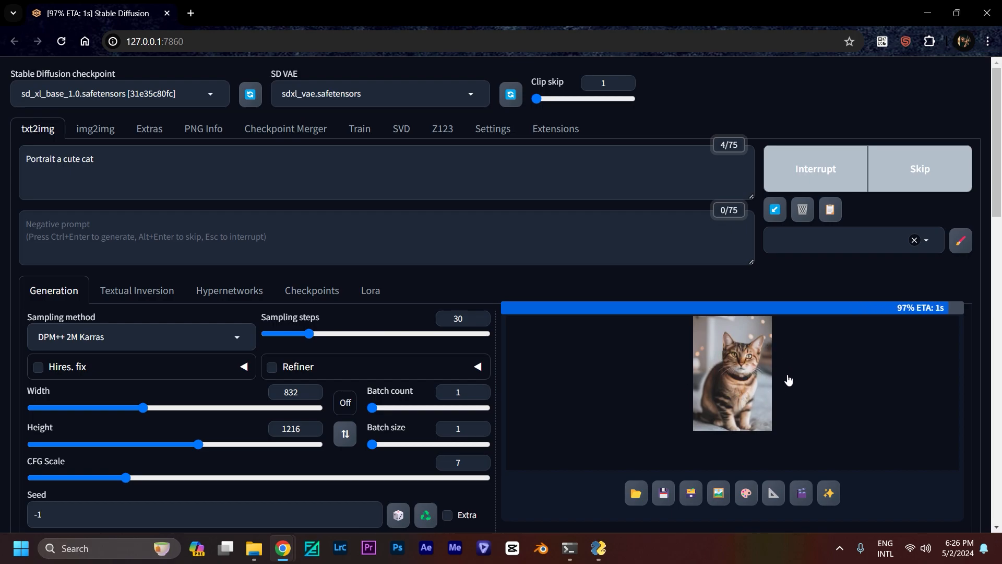
scroll(786, 383, "down", 6)
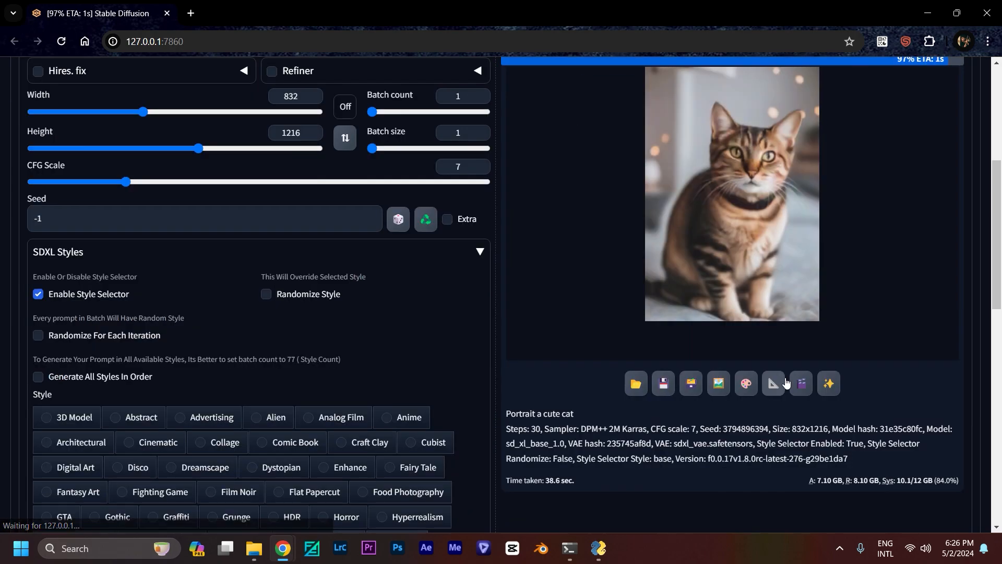
left_click(761, 190)
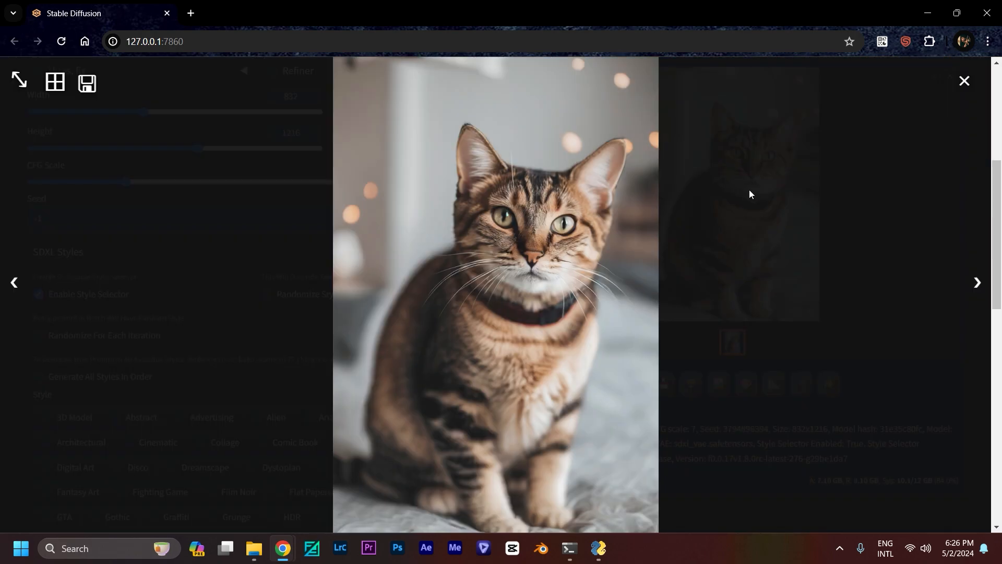
scroll(749, 194, "up", 1)
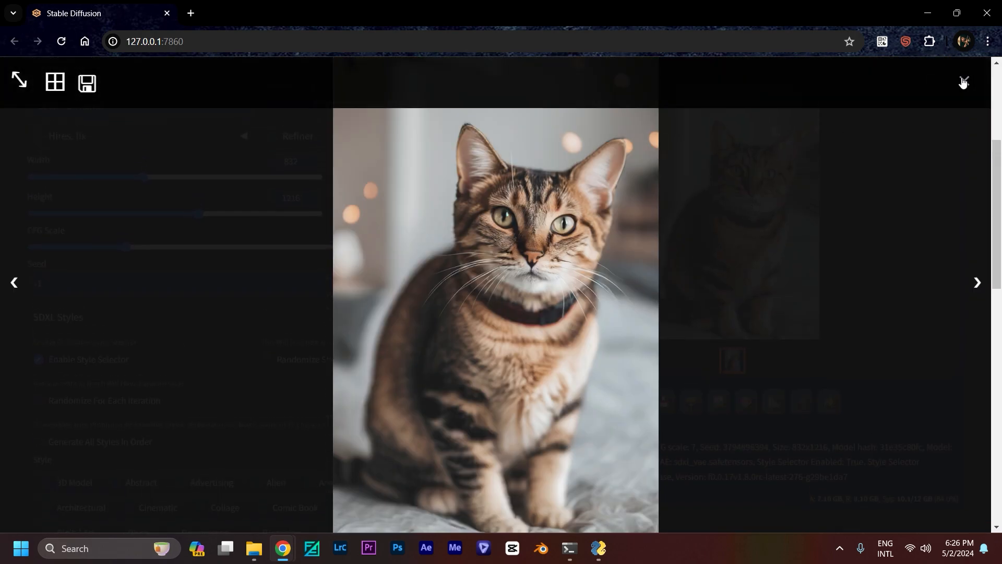
left_click(963, 82)
scroll(863, 190, "up", 4)
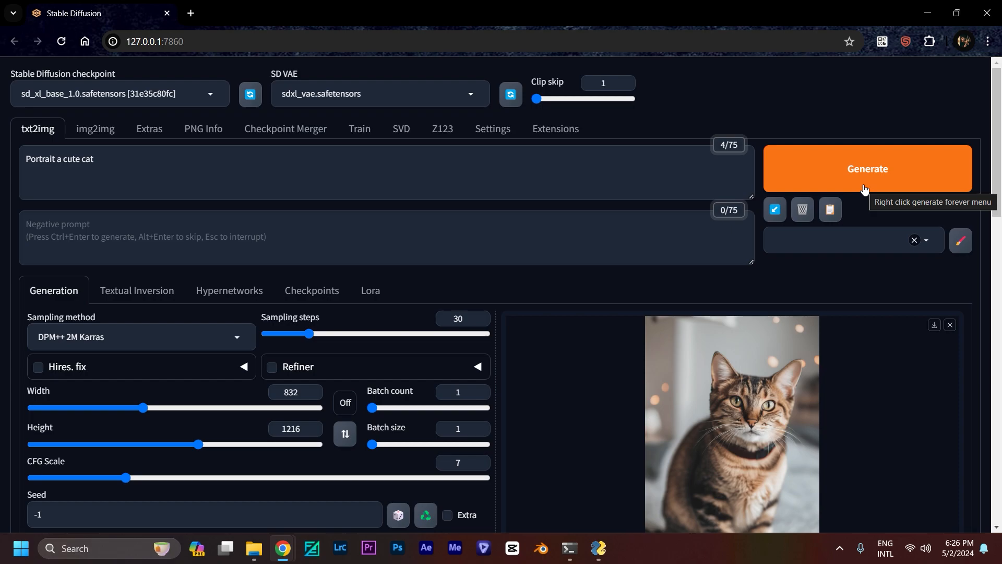
Step: Append a comma to the prompt and add the MJ52 LoRA after it
left_click(116, 170)
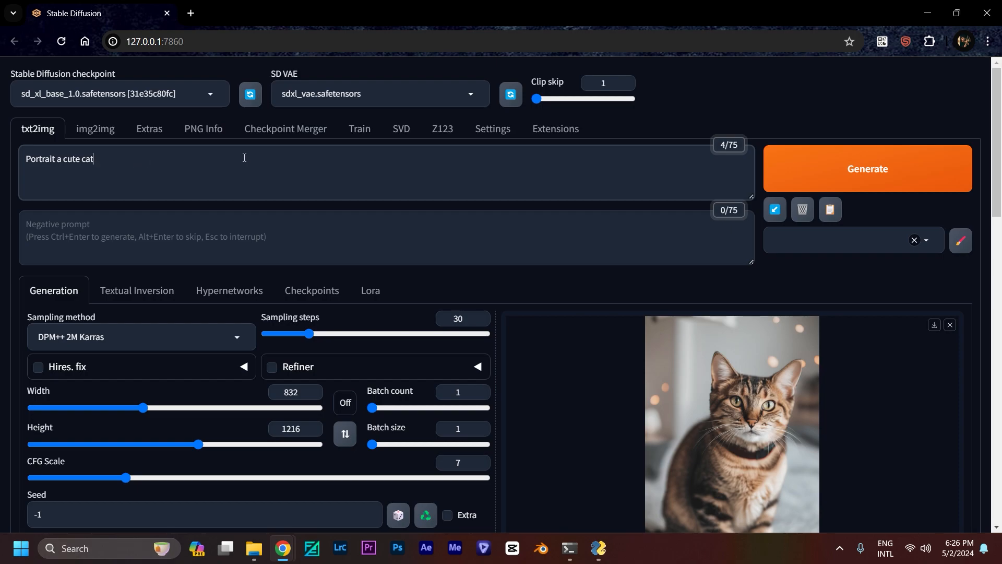
scroll(201, 158, "down", 7)
scroll(705, 151, "up", 7)
type(",")
left_click(372, 298)
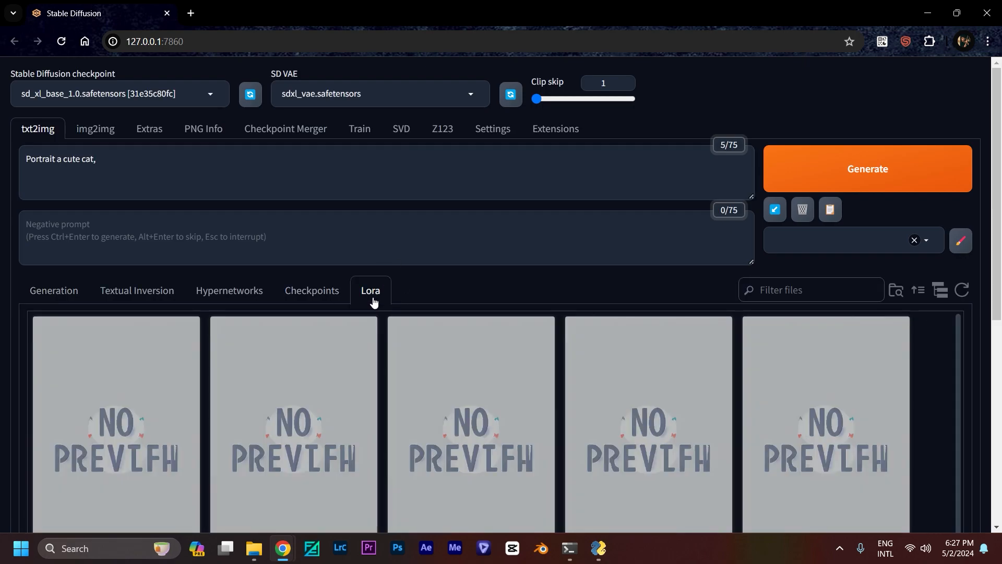
scroll(374, 302, "down", 5)
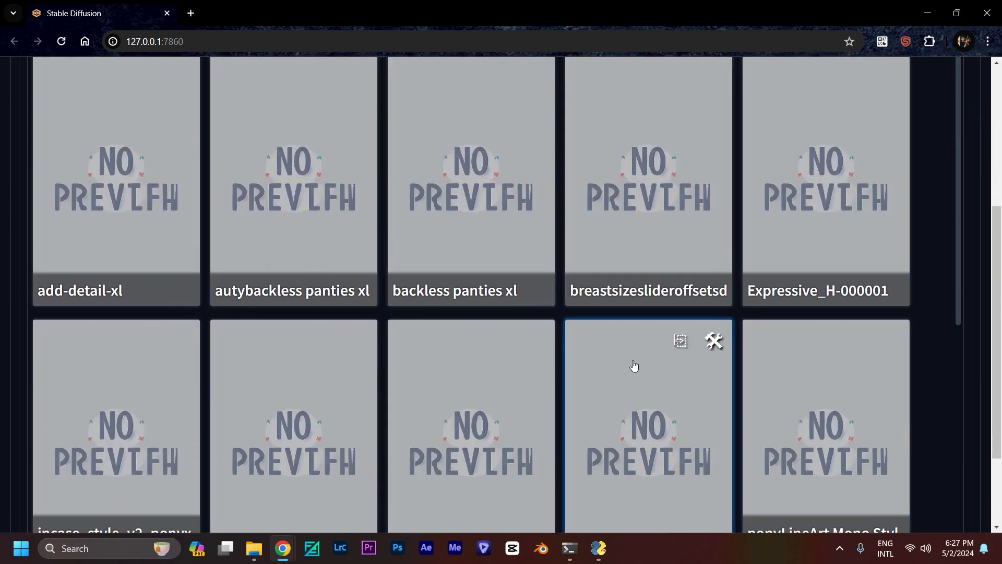
scroll(218, 310, "down", 5)
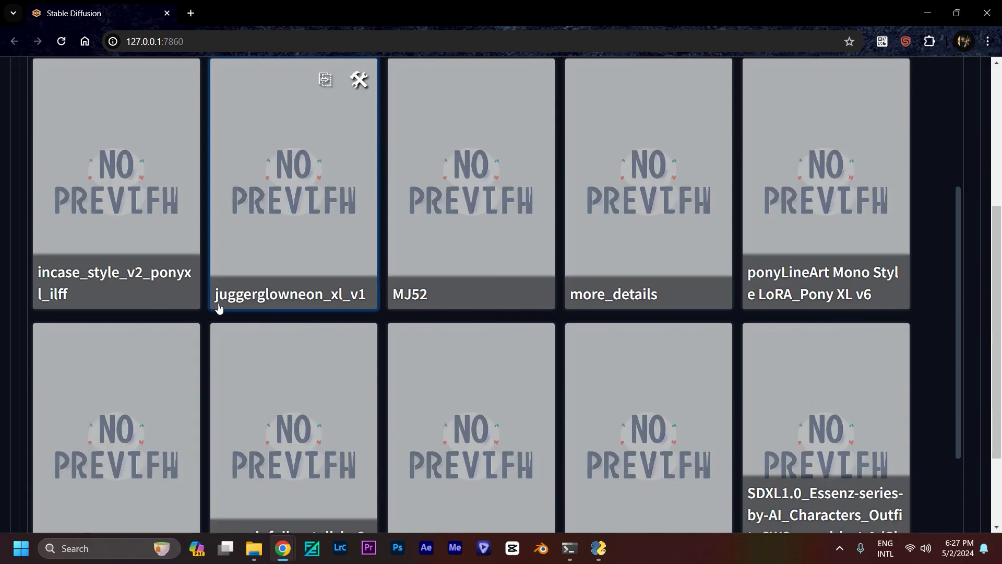
scroll(218, 310, "down", 7)
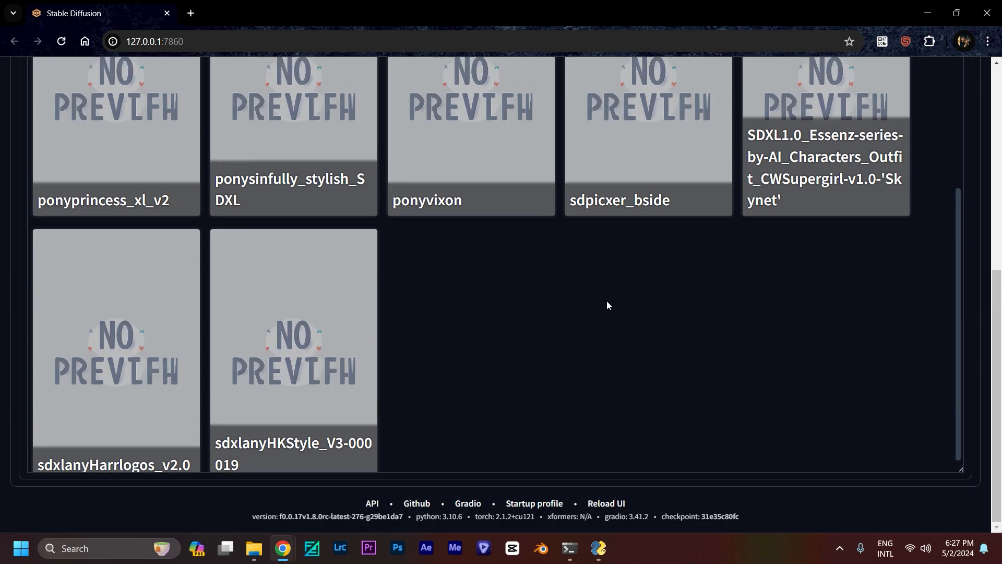
scroll(606, 302, "up", 5)
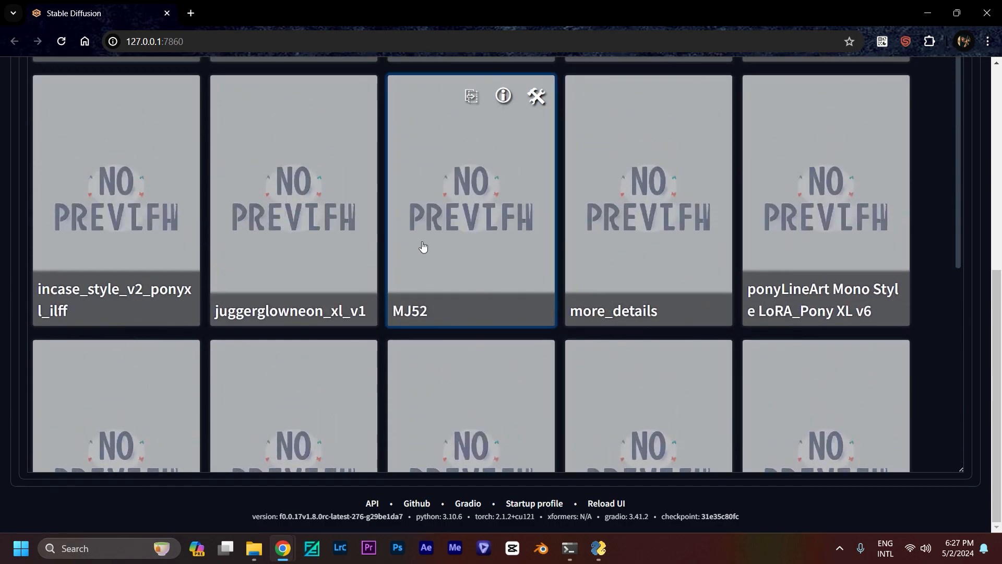
left_click(444, 282)
scroll(385, 225, "up", 10)
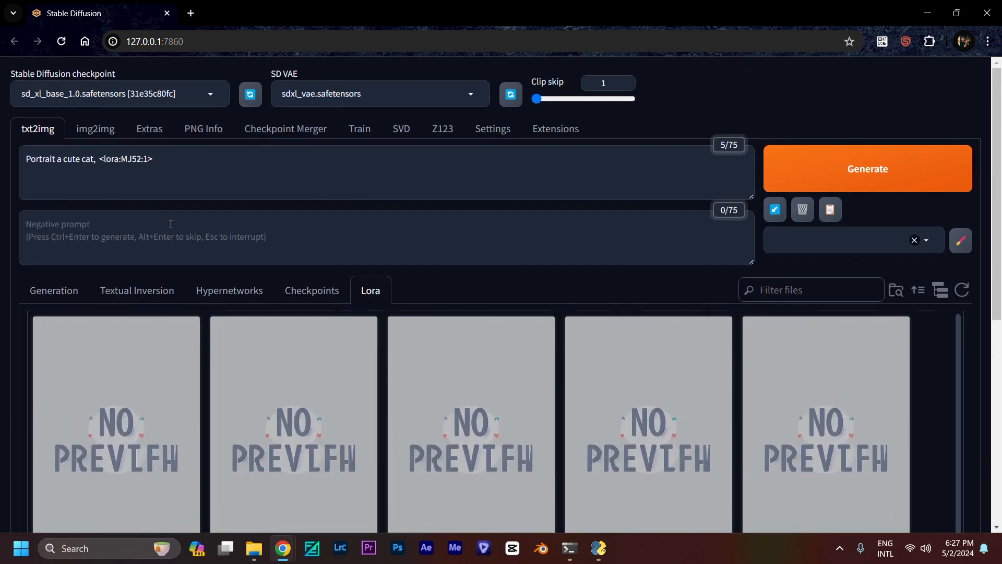
Step: Set the MJ52 LoRA weight in the prompt to 0.4 and generate a new image
left_click(76, 287)
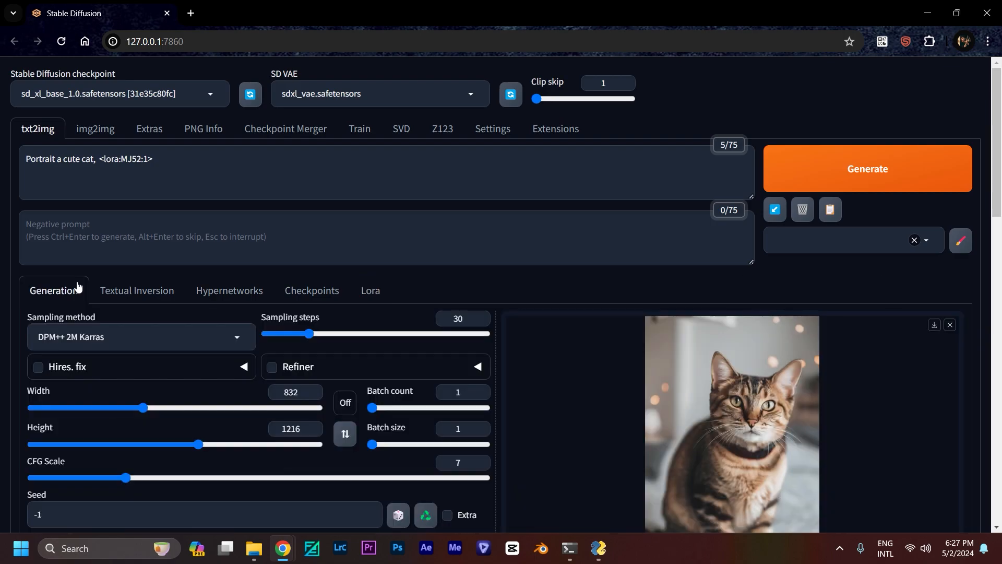
left_click(150, 161)
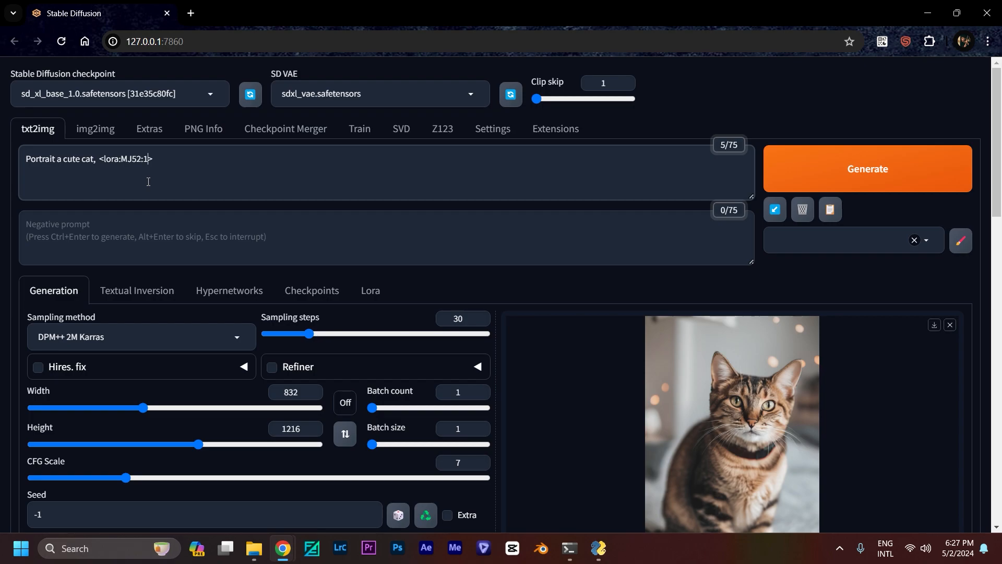
key("BackSpace")
type("0.4")
left_click_drag(100, 159, 165, 160)
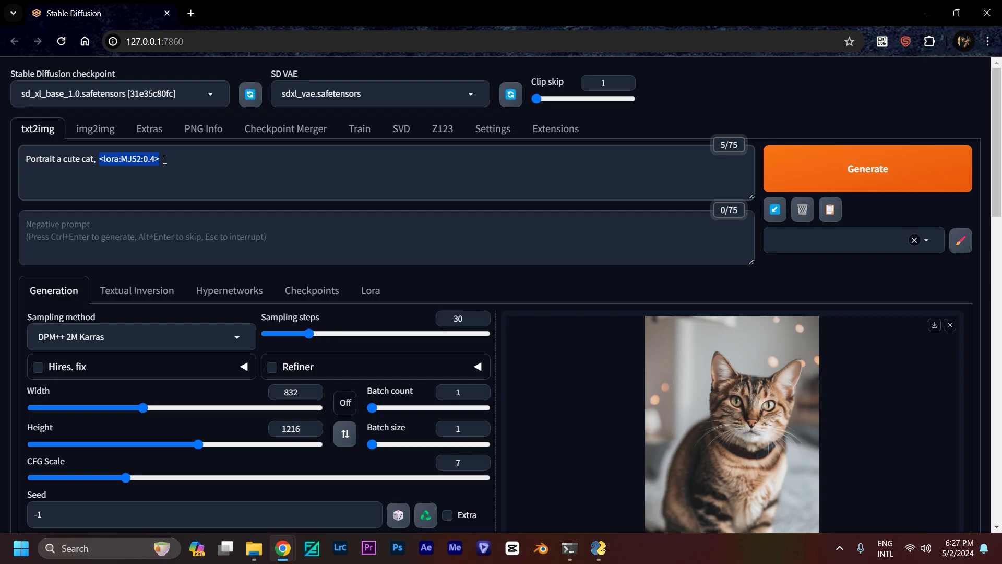
left_click(165, 160)
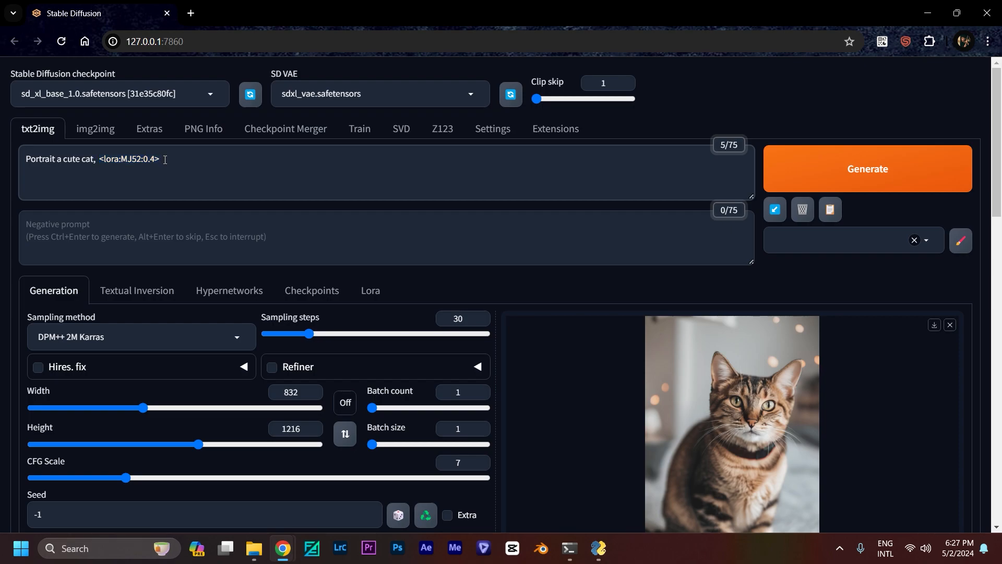
left_click(850, 165)
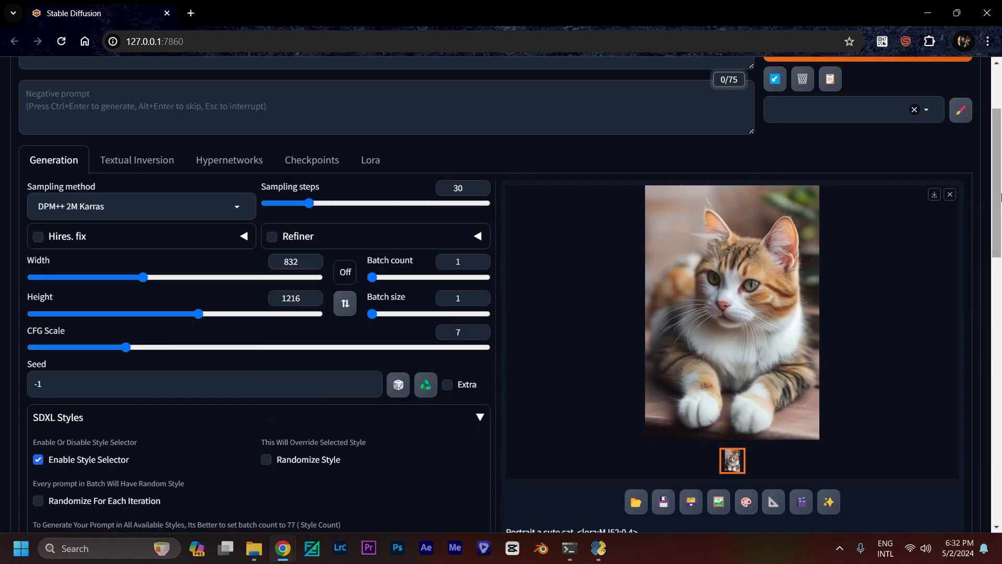
Step: Change the MJ52 LoRA weight in the prompt to 0.8
scroll(999, 196, "up", 3)
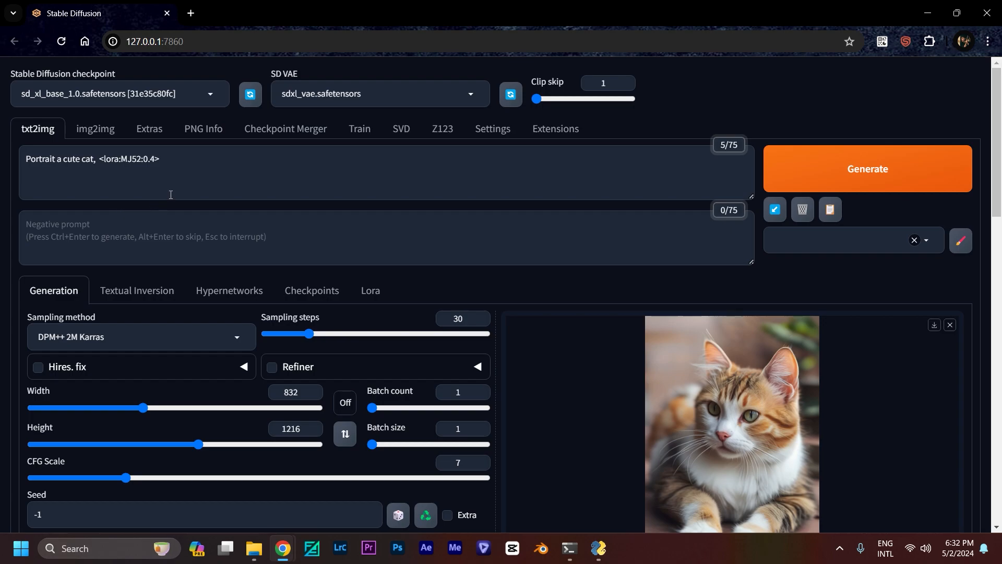
left_click(159, 162)
key("BackSpace")
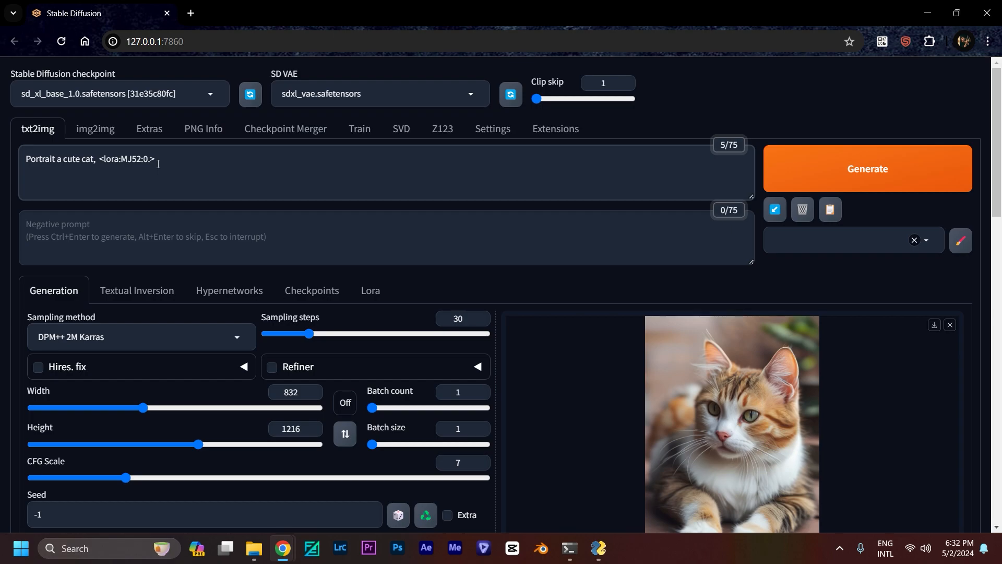
type("8")
scroll(604, 330, "down", 5)
scroll(859, 322, "up", 6)
scroll(859, 322, "down", 3)
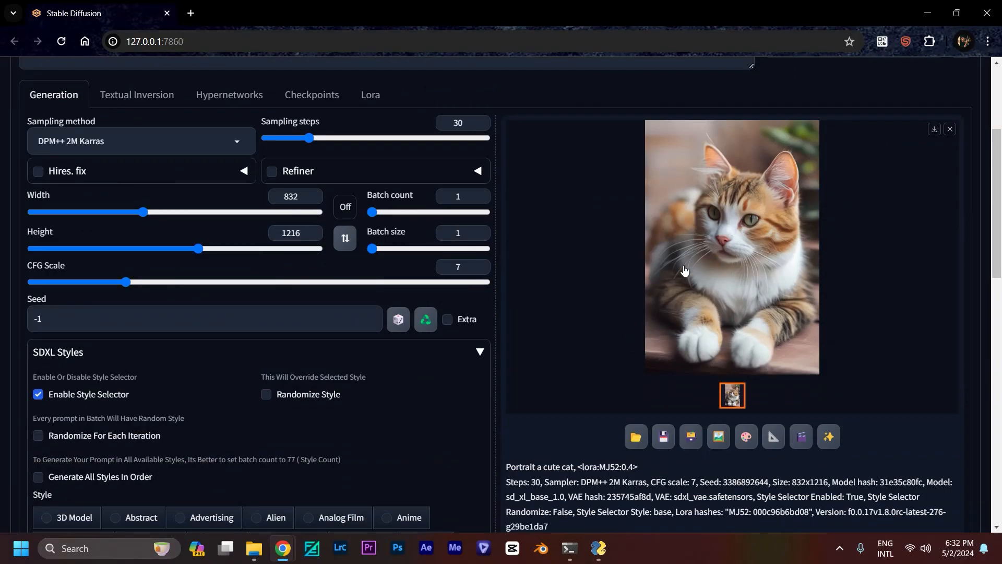
left_click(432, 324)
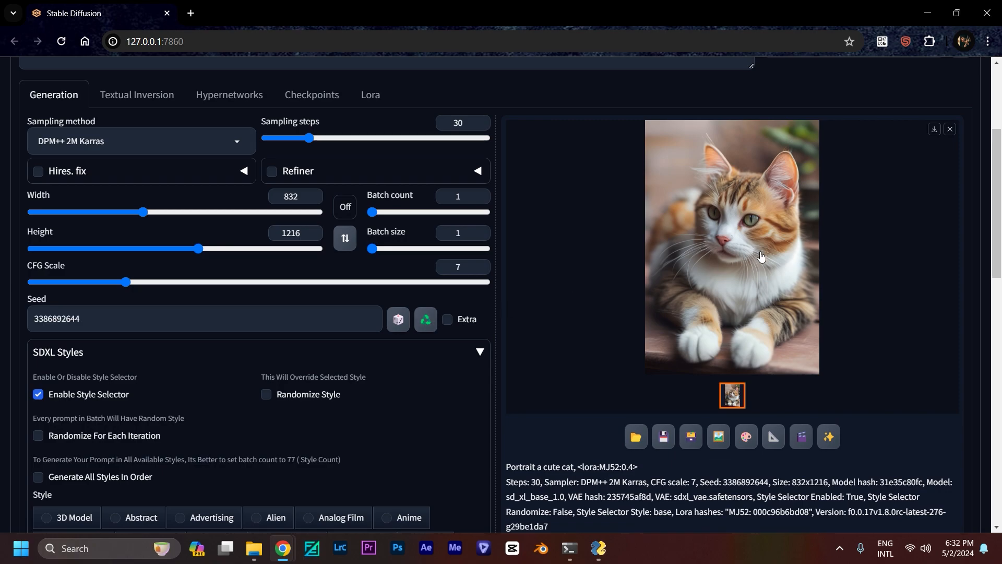
scroll(761, 256, "up", 4)
left_click(839, 182)
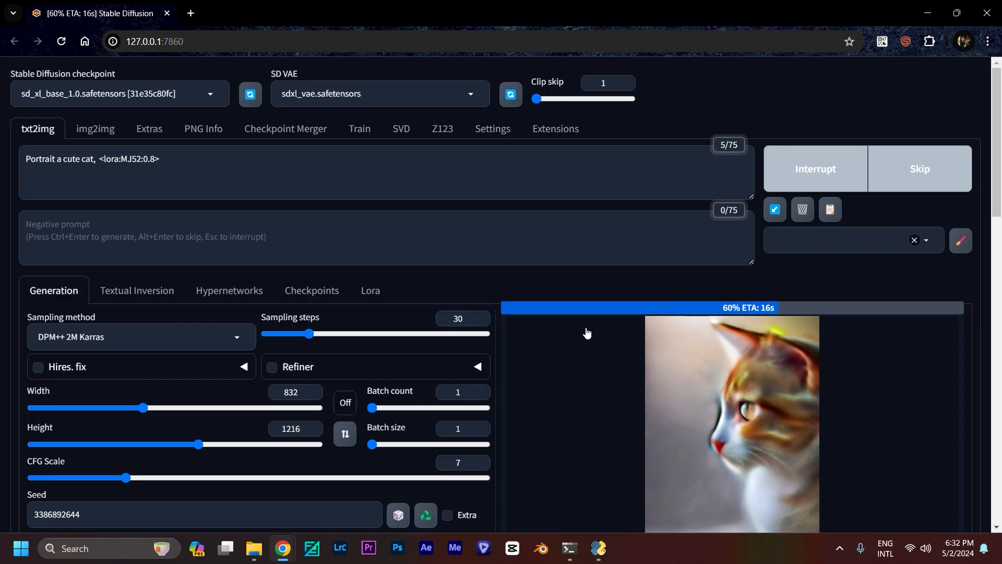
Step: Follow the new generation and inspect the finished cat image in the enlarged view
scroll(586, 333, "down", 5)
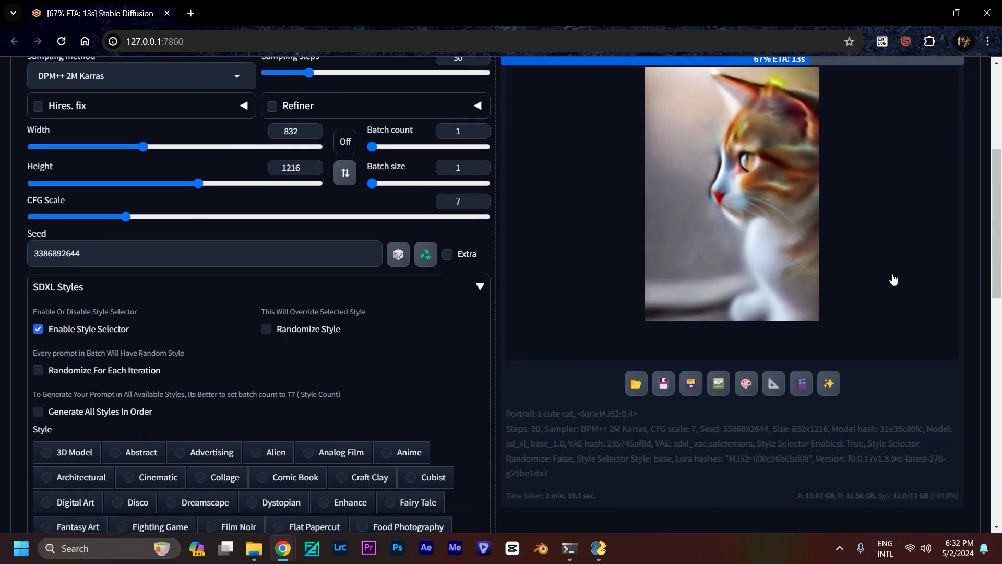
scroll(894, 280, "up", 4)
scroll(893, 280, "down", 4)
scroll(894, 280, "up", 3)
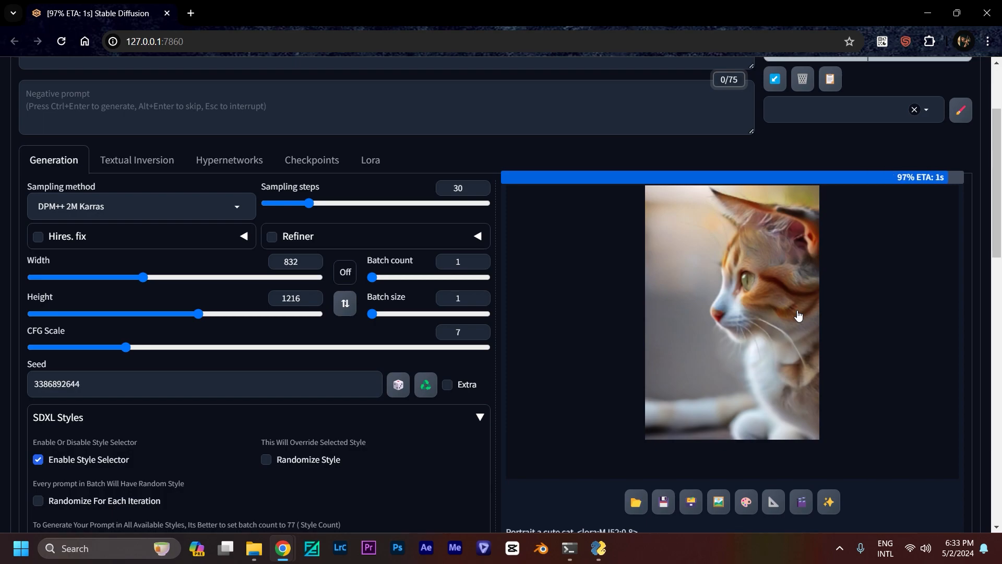
left_click(762, 287)
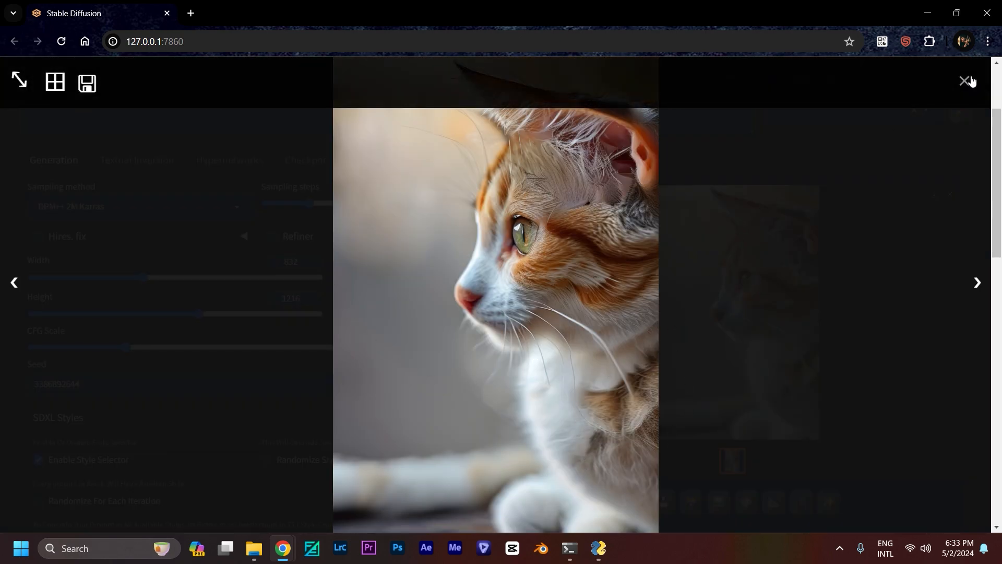
left_click(968, 79)
scroll(891, 232, "up", 3)
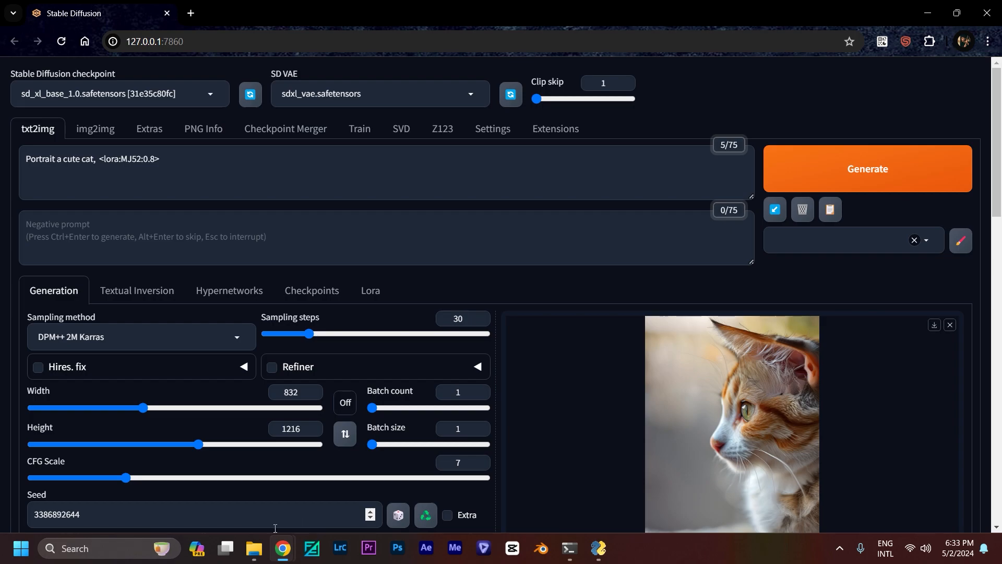
Step: Switch to the Civitai window, search the models for "midjourney mimic" and look through the results
mouse_move(281, 559)
left_click(214, 486)
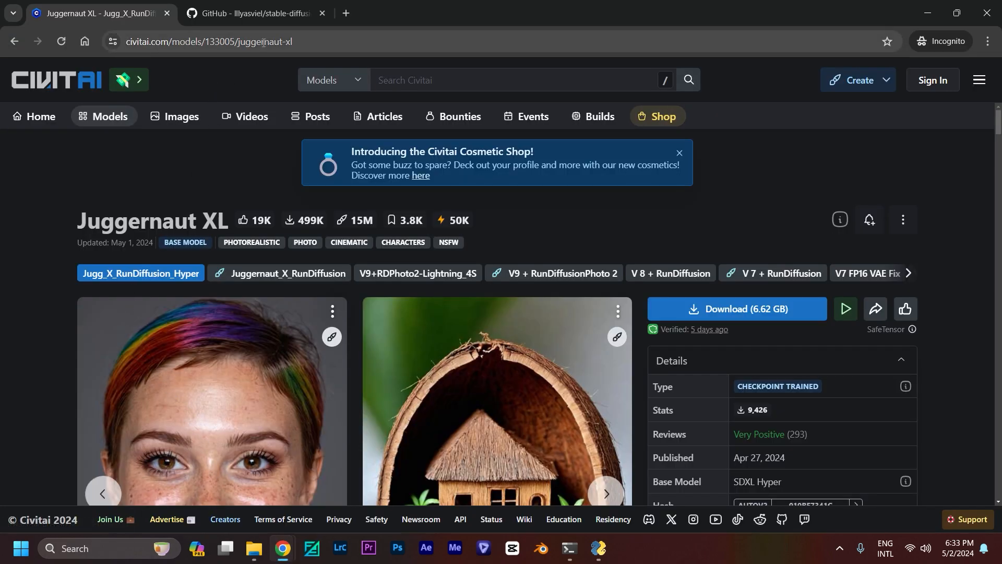
left_click(425, 73)
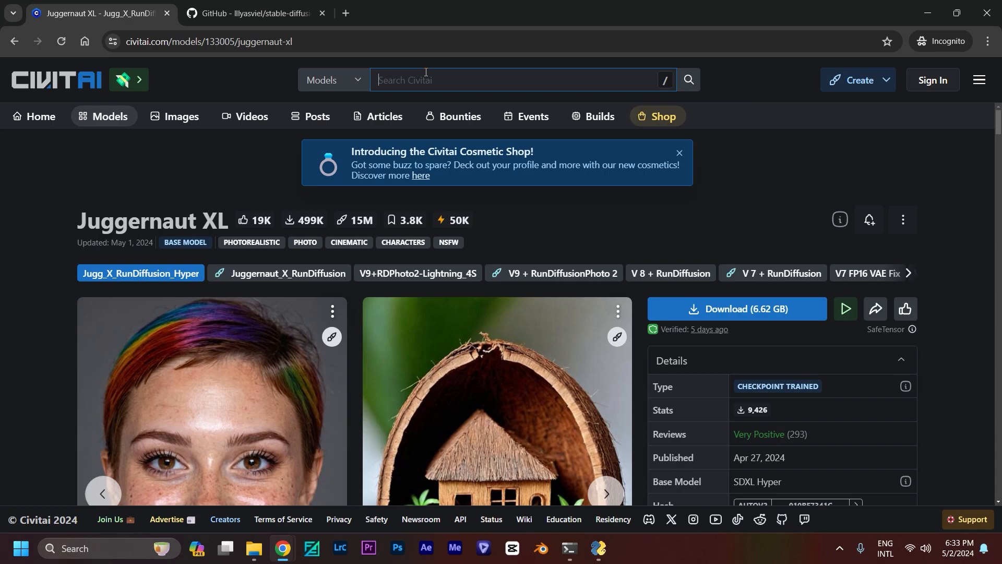
type("midjourney mimic")
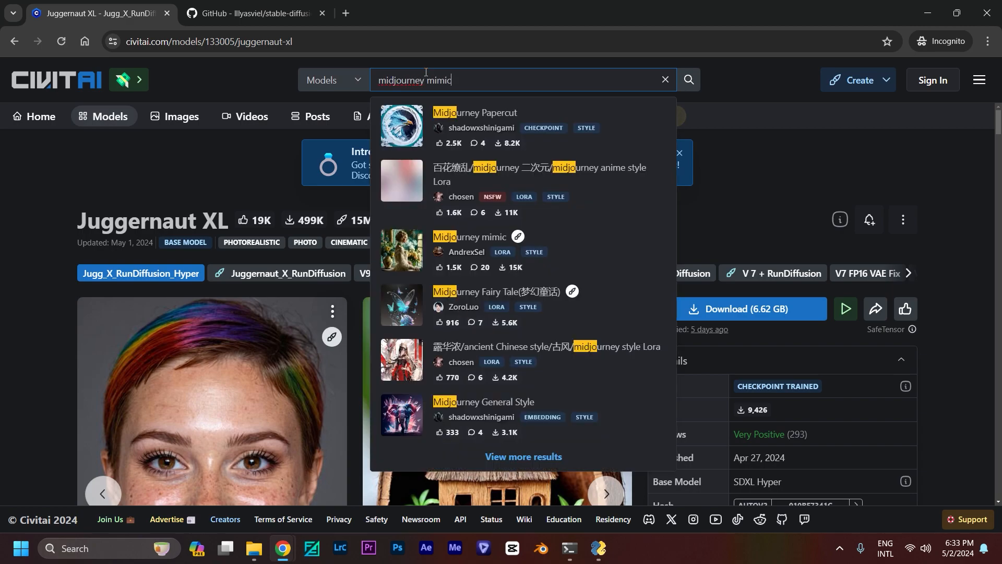
key("Return")
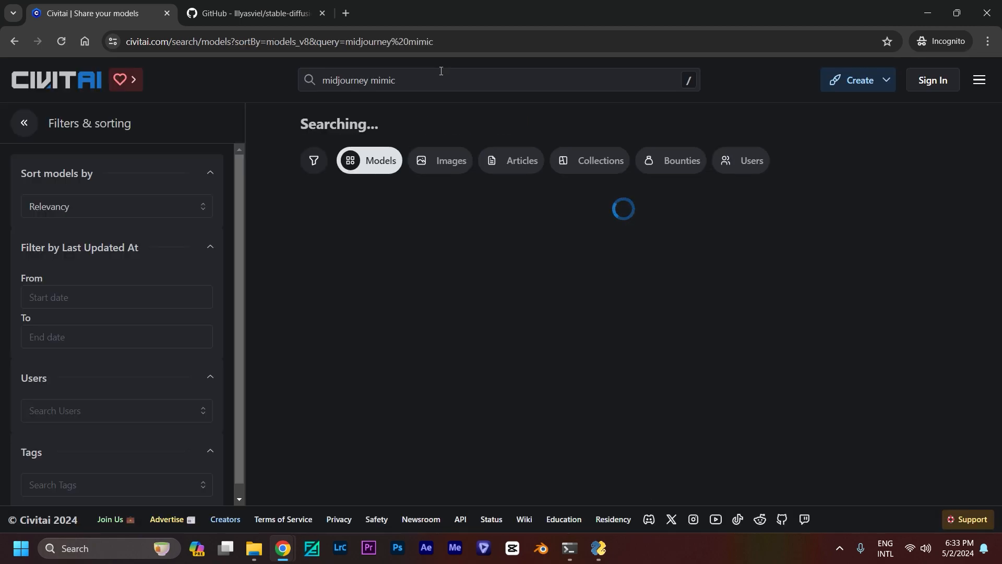
scroll(415, 226, "down", 1)
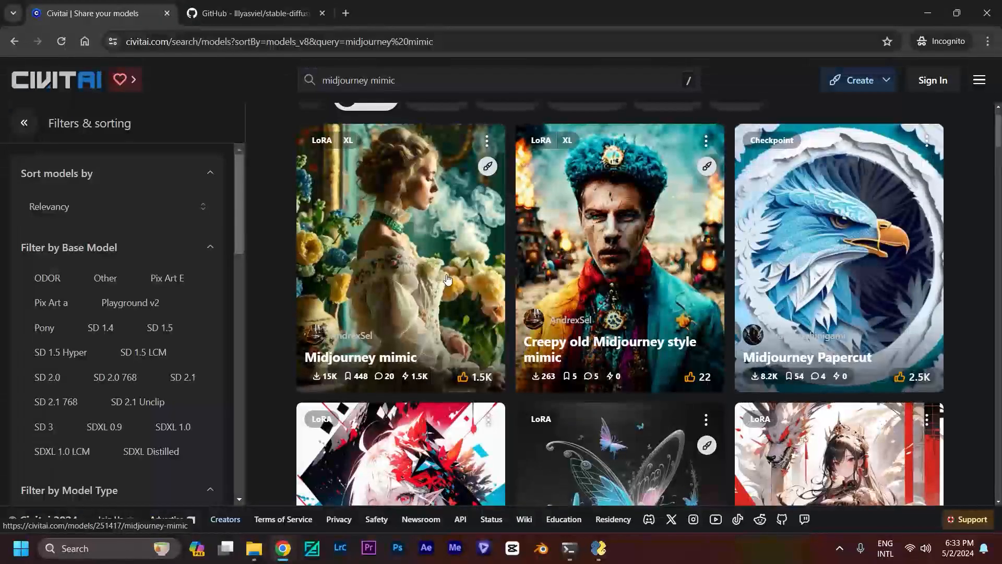
scroll(446, 272, "down", 3)
scroll(745, 262, "down", 7)
scroll(745, 262, "up", 10)
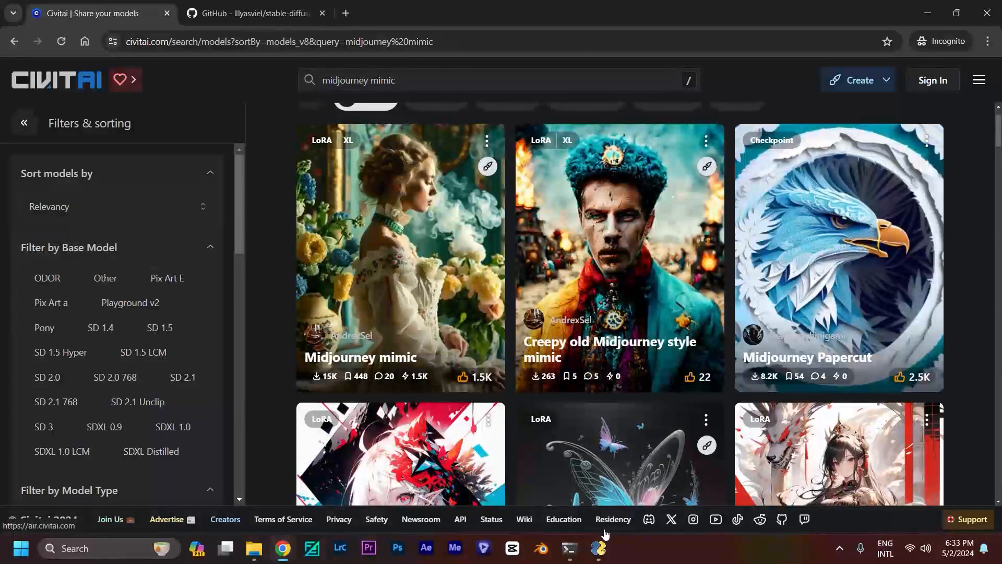
Step: Switch to File Explorer and open the models folder inside webui in the webui_forge_cu121_torch21 directory
mouse_move(604, 537)
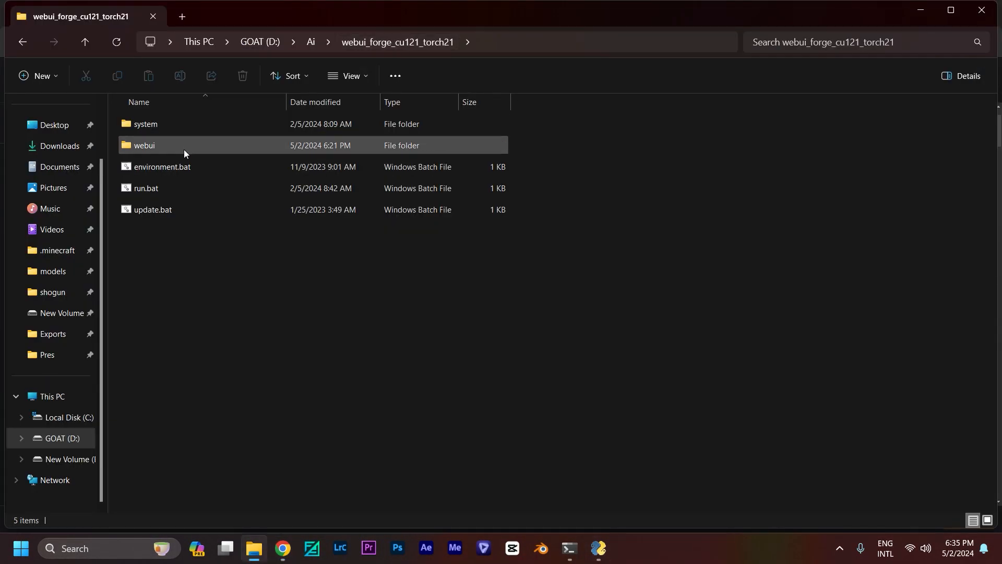
double_click(184, 149)
left_click(155, 402)
double_click(251, 400)
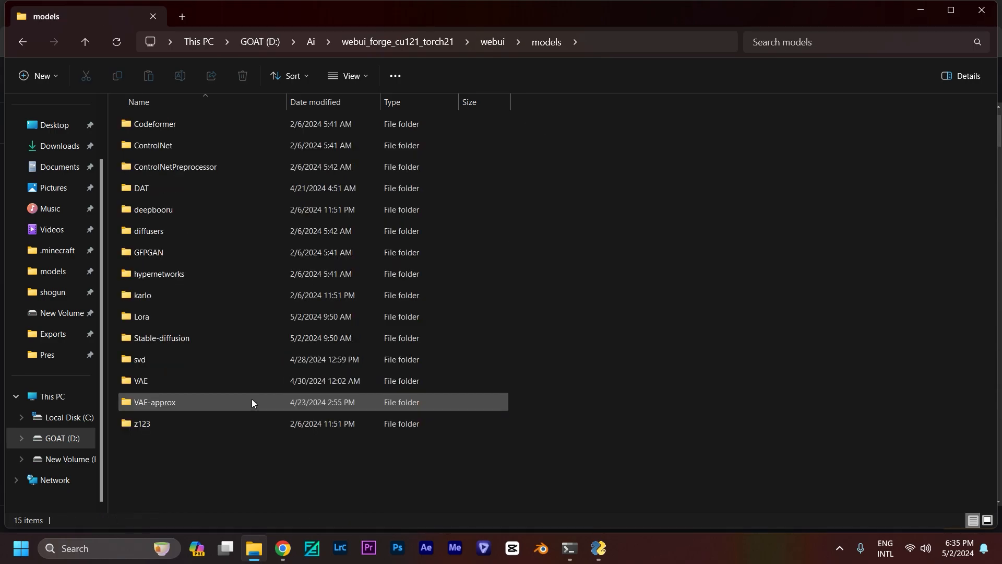
left_click_drag(216, 479, 250, 140)
left_click(236, 446)
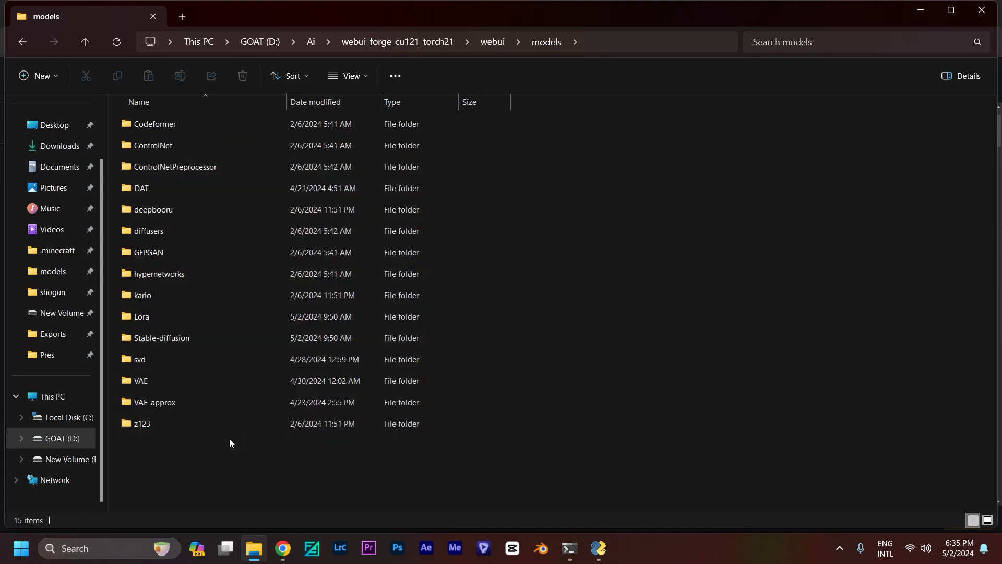
left_click(176, 142)
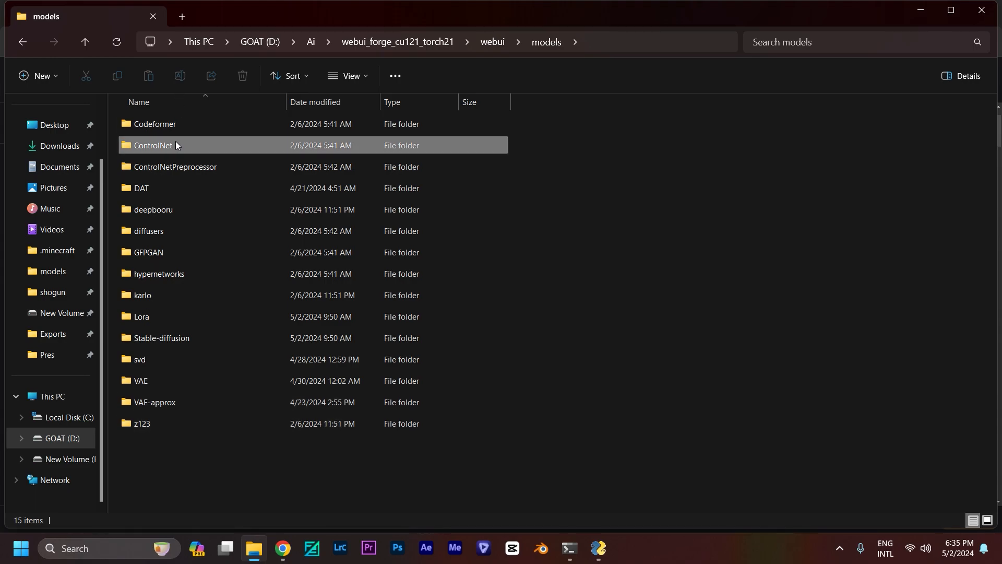
Step: Inspect the checkpoint files in the Stable-diffusion folder and return to the models folder
double_click(190, 337)
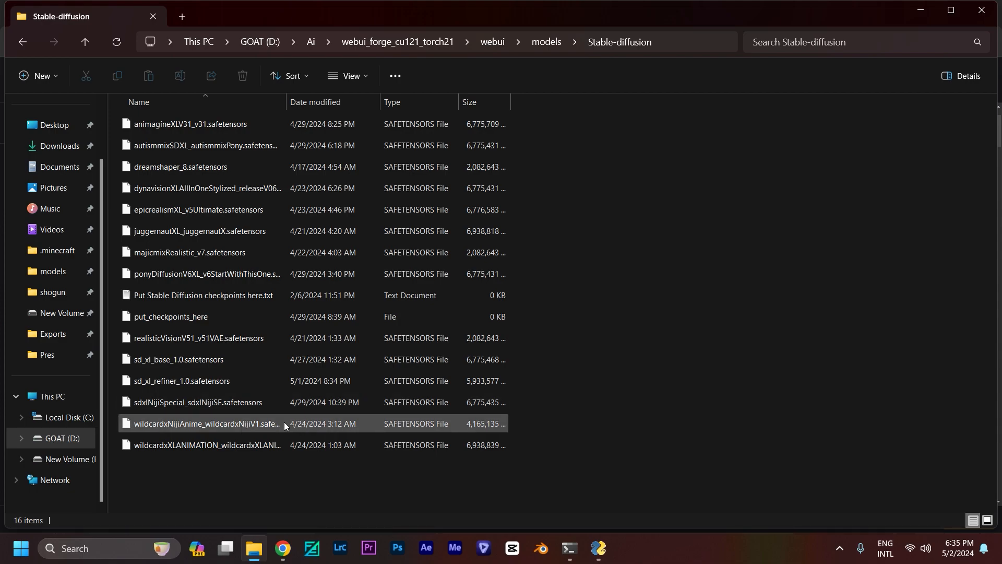
mouse_move(284, 424)
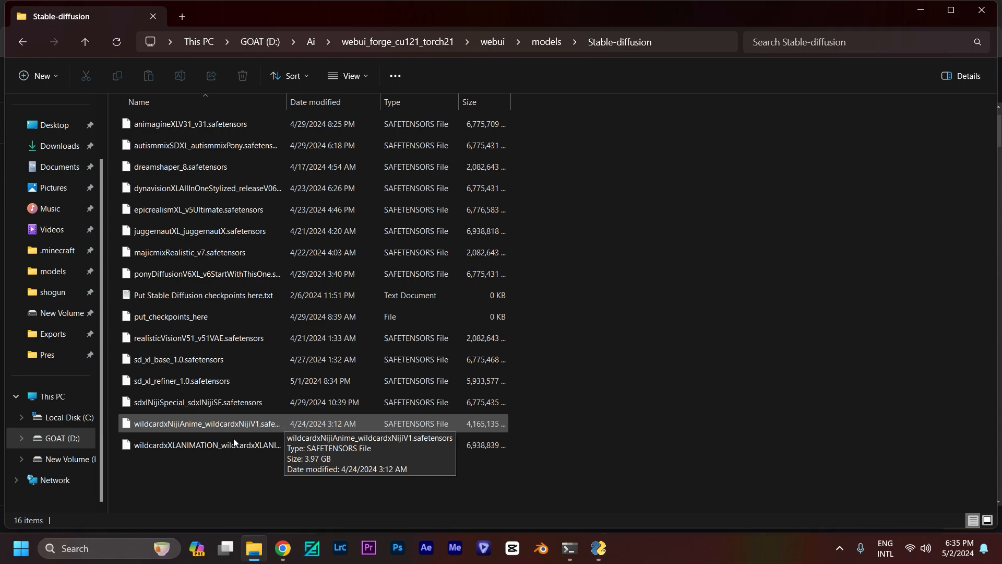
left_click(21, 45)
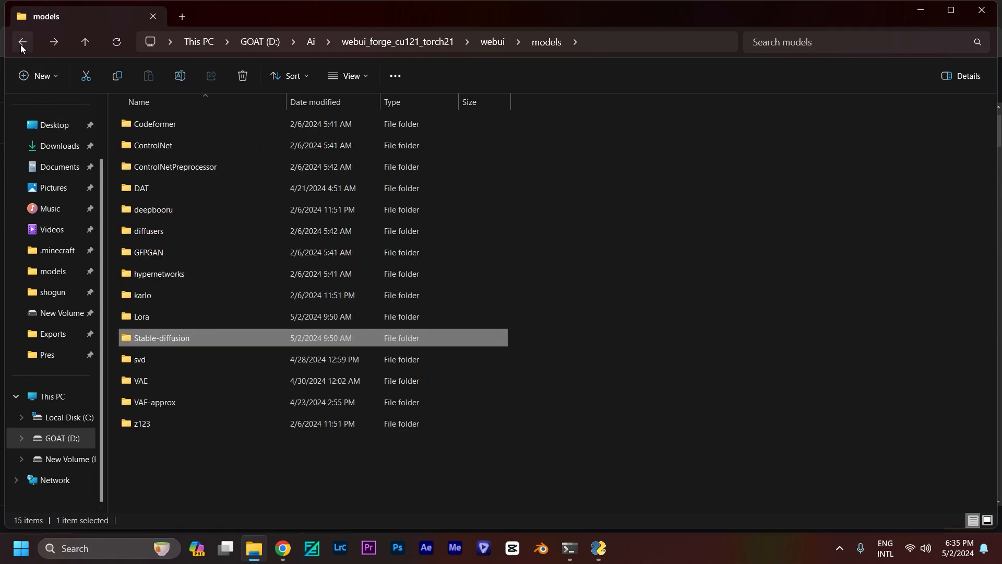
Step: Check the contents of the VAE folder, then open the Lora folder to view its model files
double_click(132, 385)
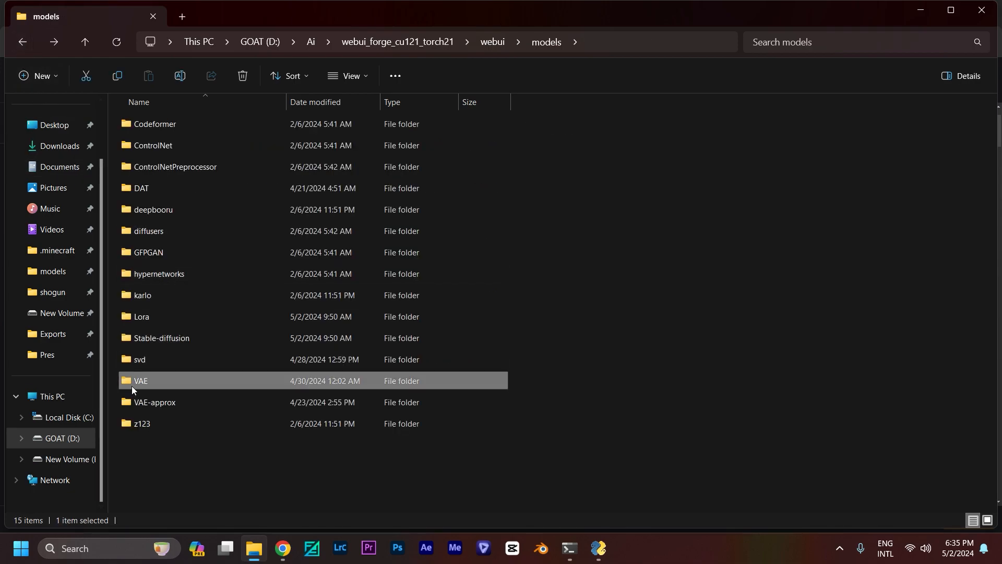
left_click(164, 146)
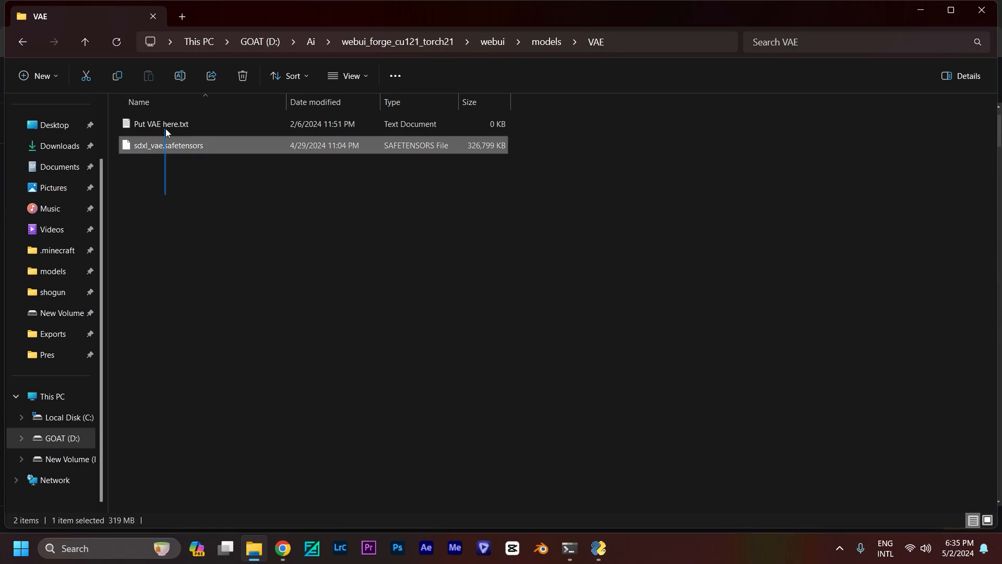
left_click(23, 44)
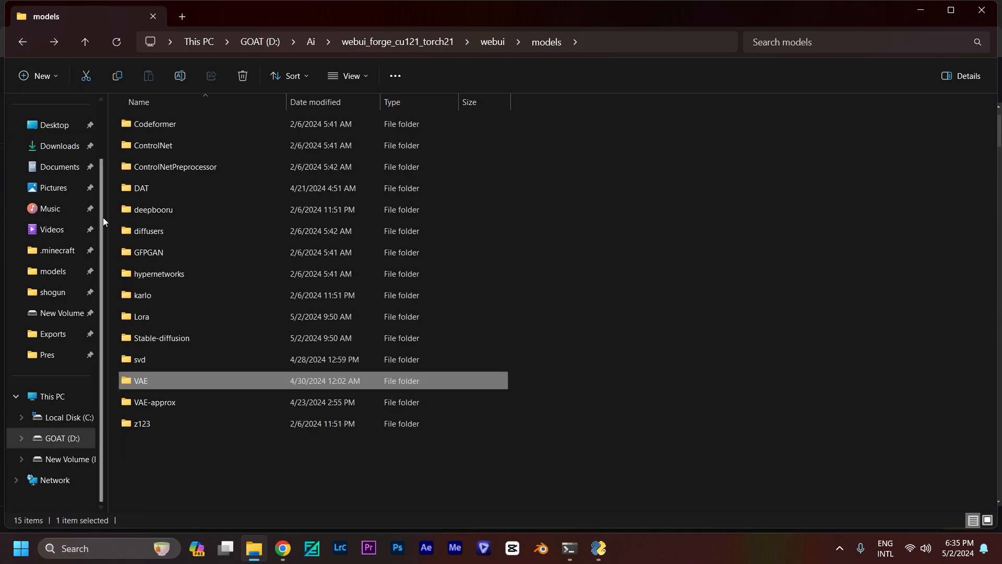
double_click(153, 319)
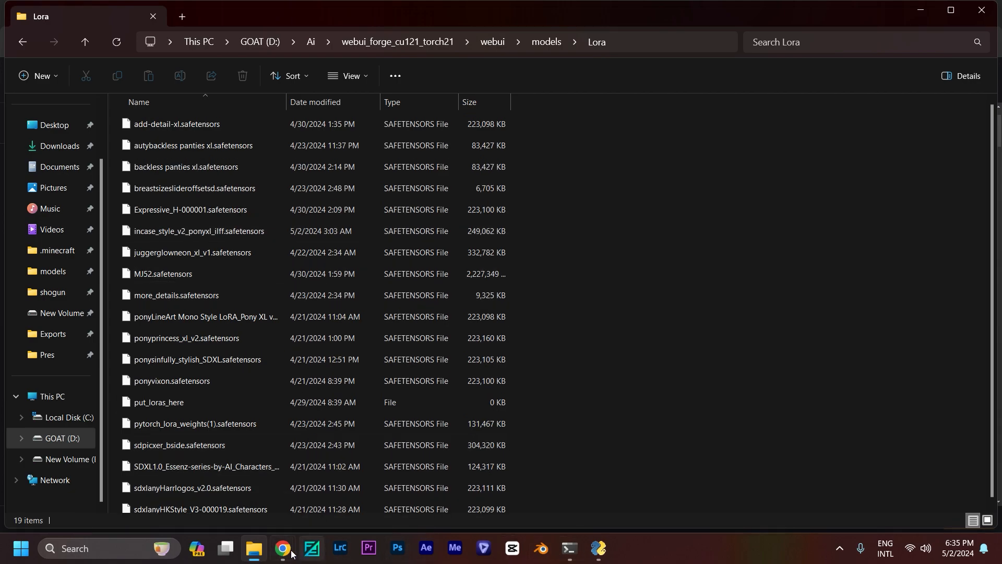
Step: Switch back to the Stable Diffusion page in the browser and reload it to refresh the interface
mouse_move(295, 554)
left_click(330, 508)
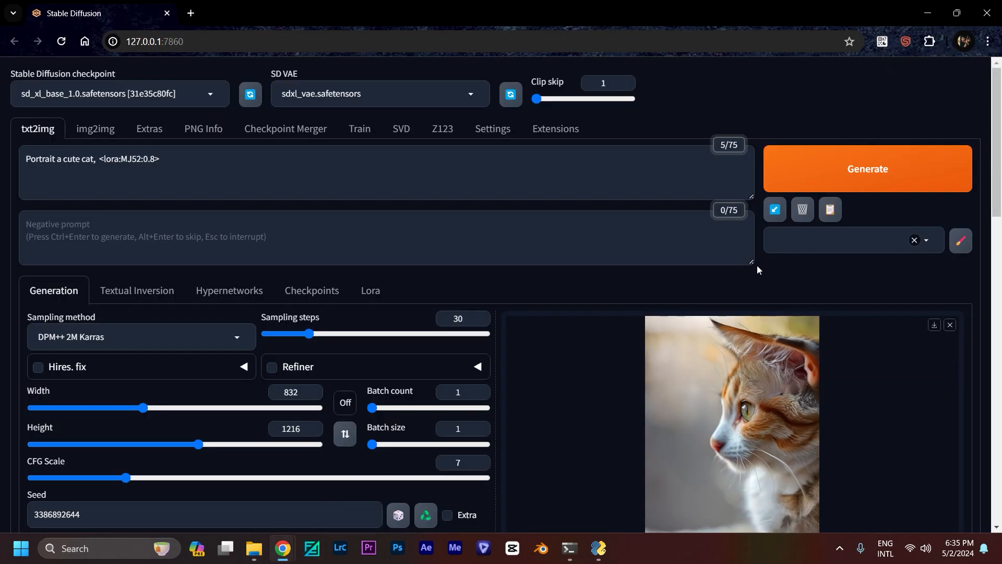
scroll(758, 268, "down", 6)
scroll(758, 270, "up", 6)
left_click(59, 45)
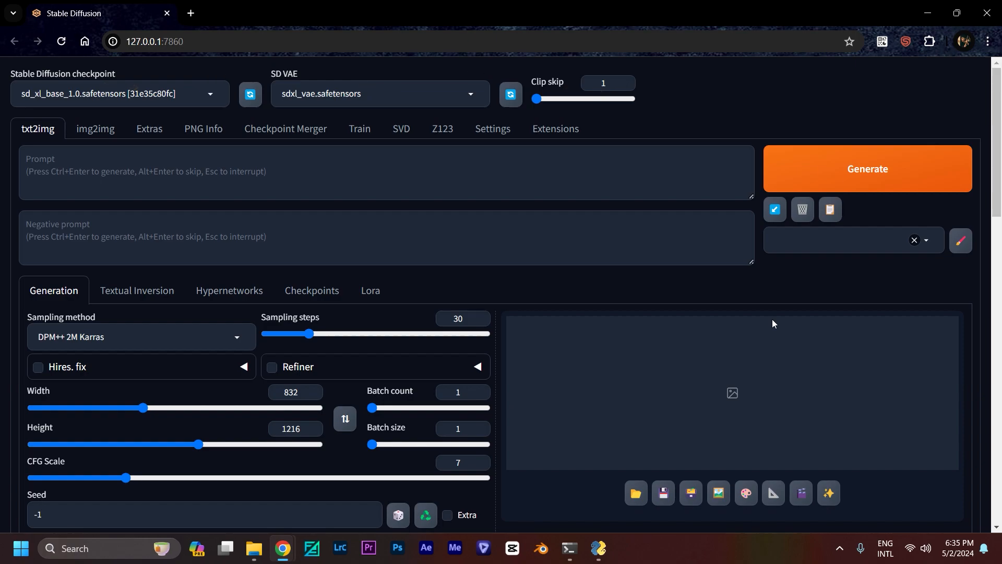
scroll(772, 320, "down", 7)
scroll(772, 319, "up", 7)
Step: Review the list of available checkpoints and display the installed Lora models
left_click(144, 90)
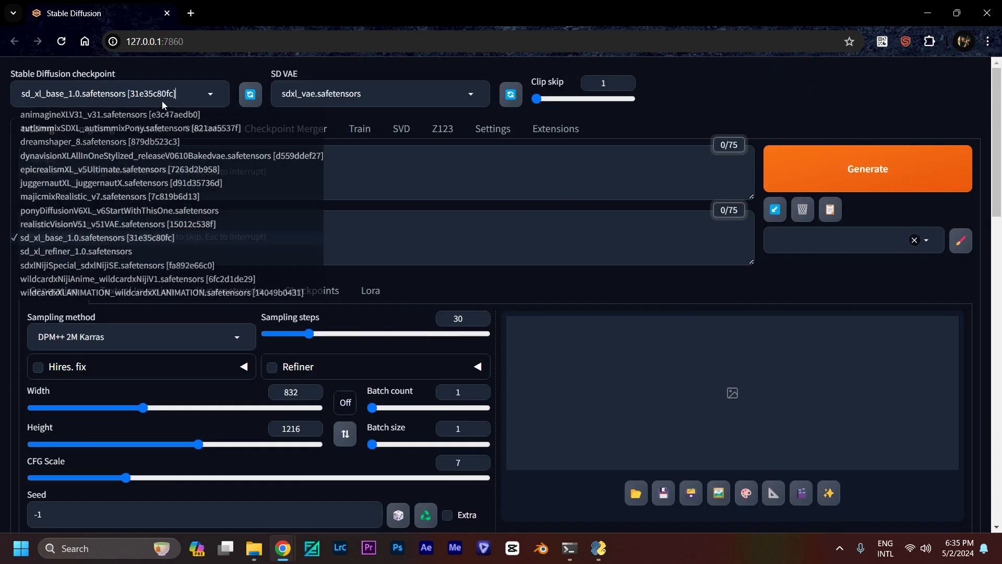
left_click(371, 291)
scroll(401, 412, "up", 8)
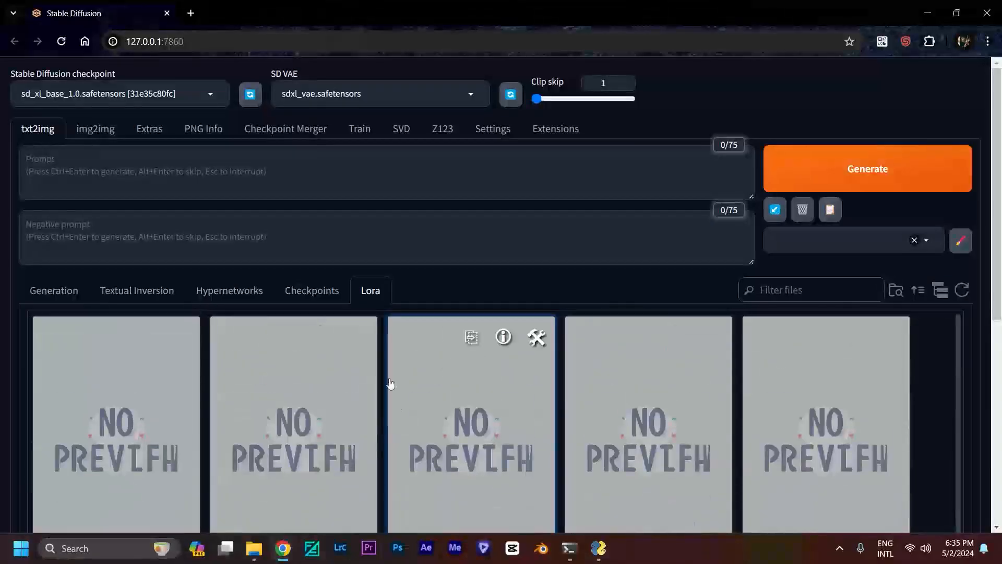